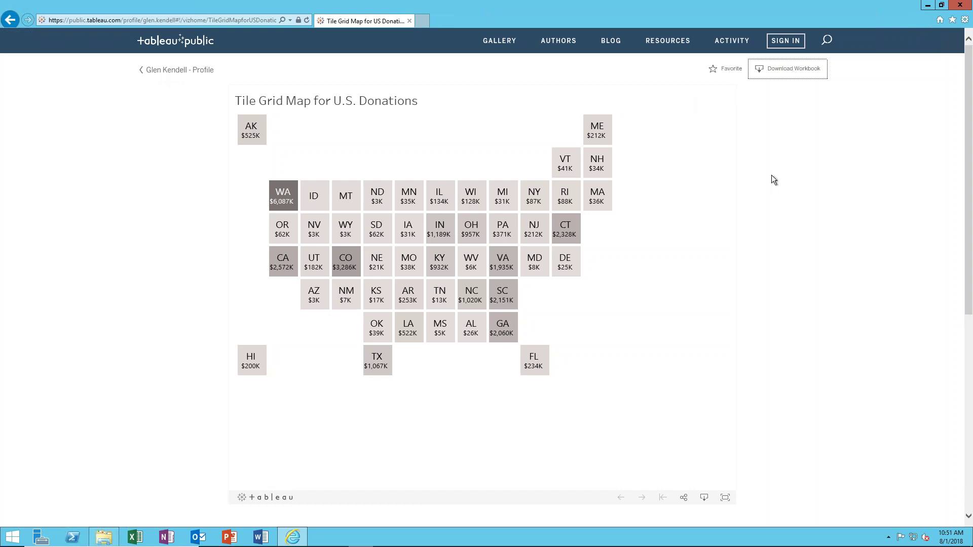
Download the Tile Grid Map for US Donations workbook from Tableau Public
left_click(780, 73)
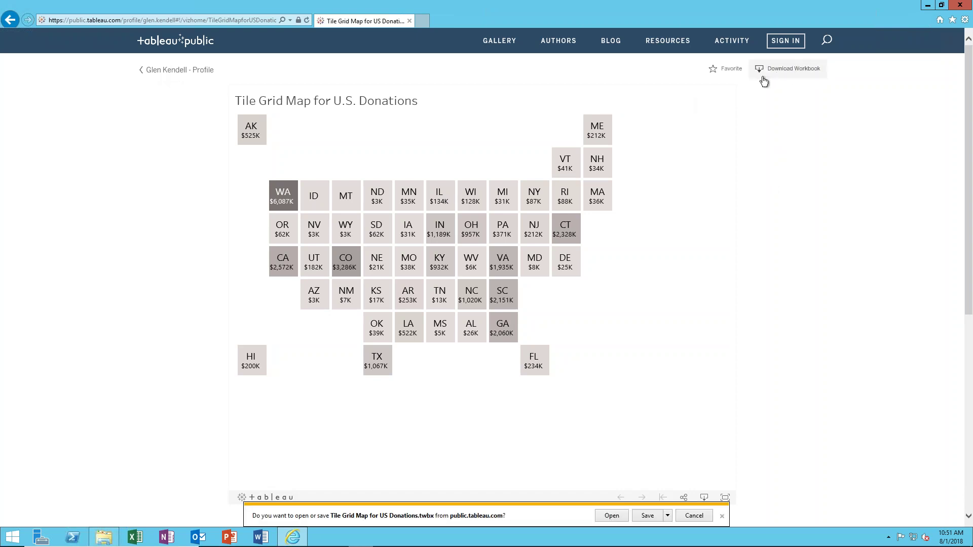
Open the downloaded .twbx, go to the Map sheet, and widen the Marks pane
left_click(612, 515)
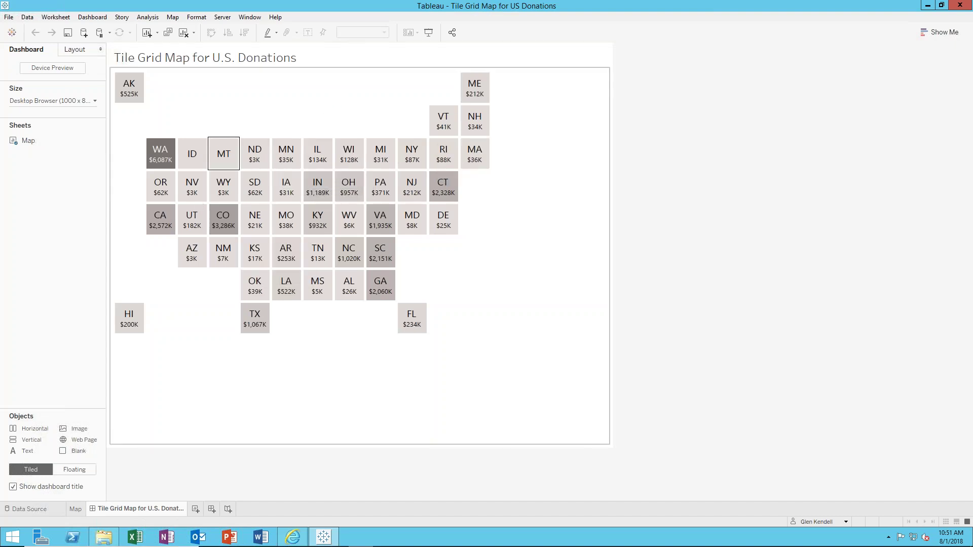
left_click(74, 513)
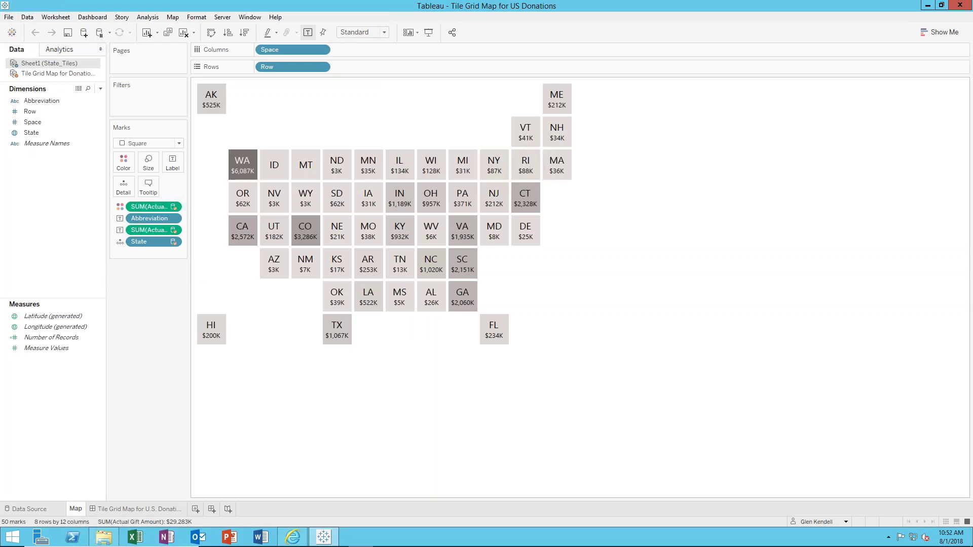
left_click_drag(190, 274, 219, 282)
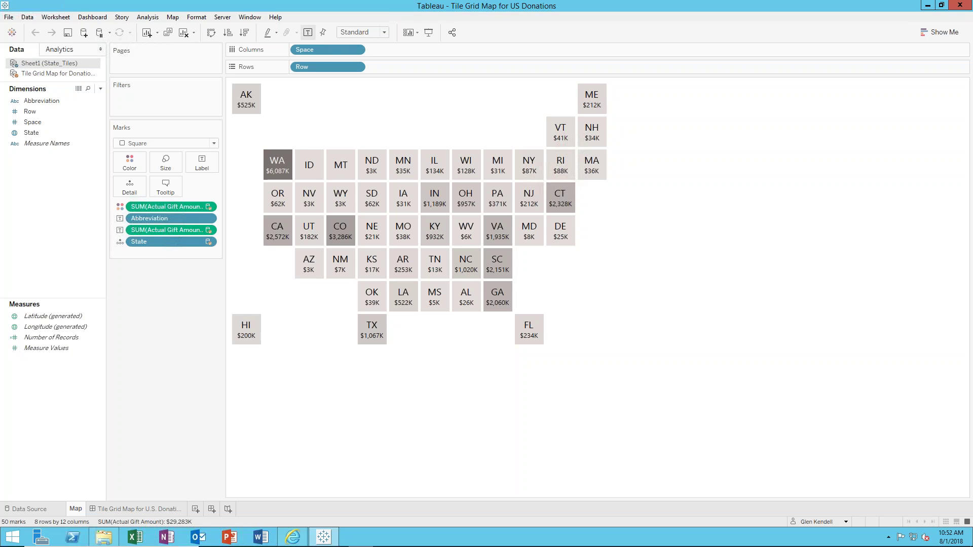
mouse_move(563, 167)
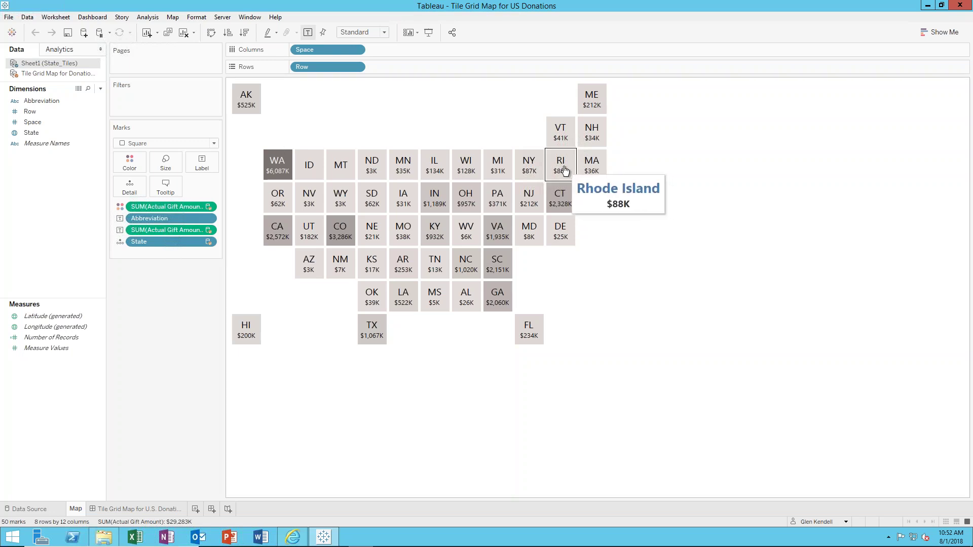
mouse_move(569, 236)
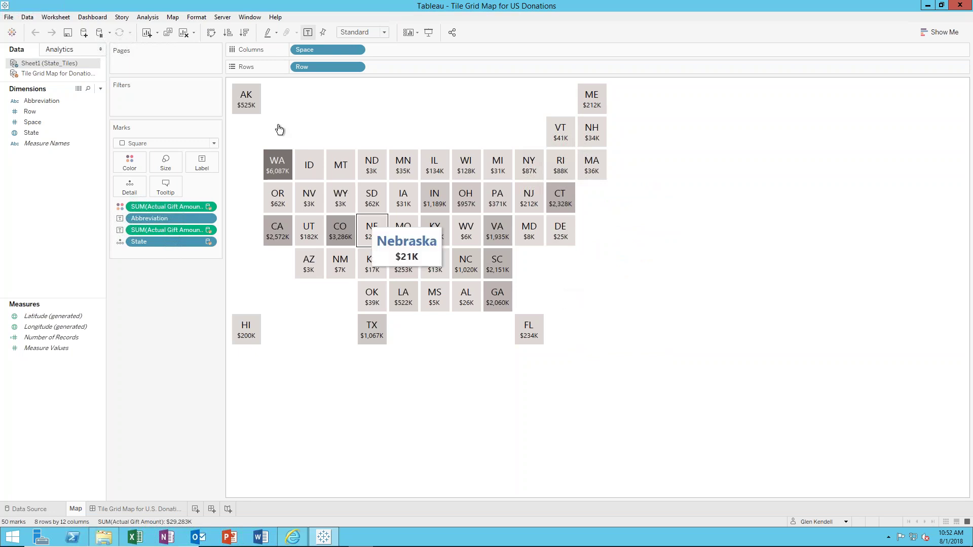
mouse_move(248, 101)
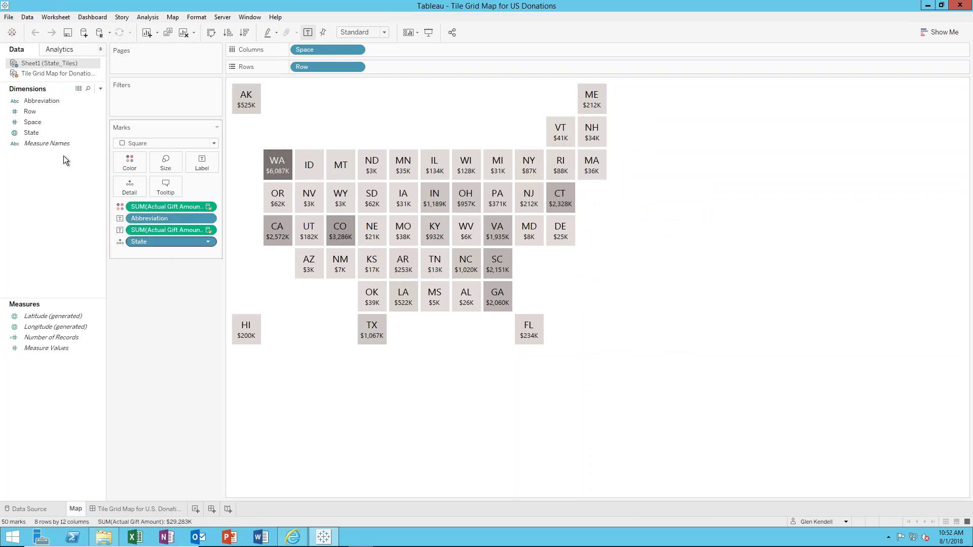
left_click(29, 19)
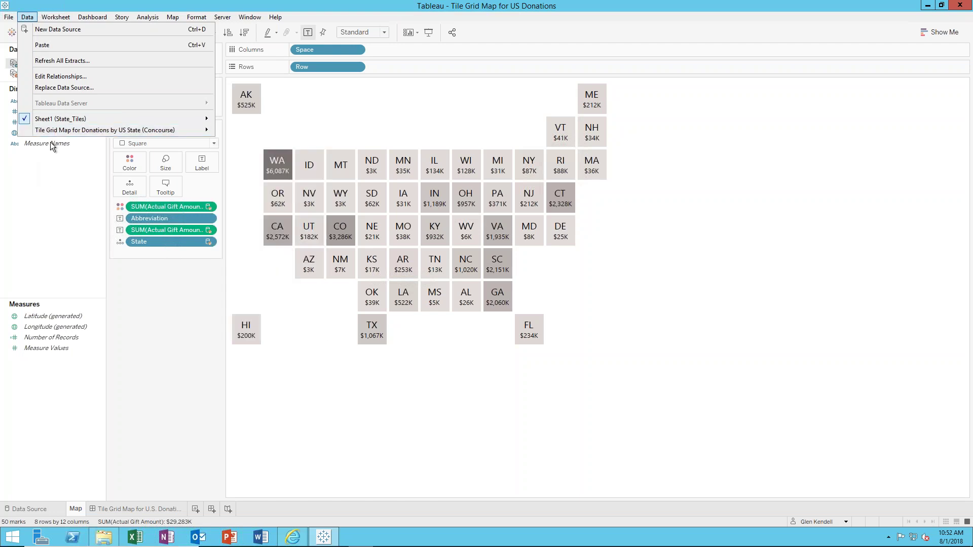
mouse_move(51, 133)
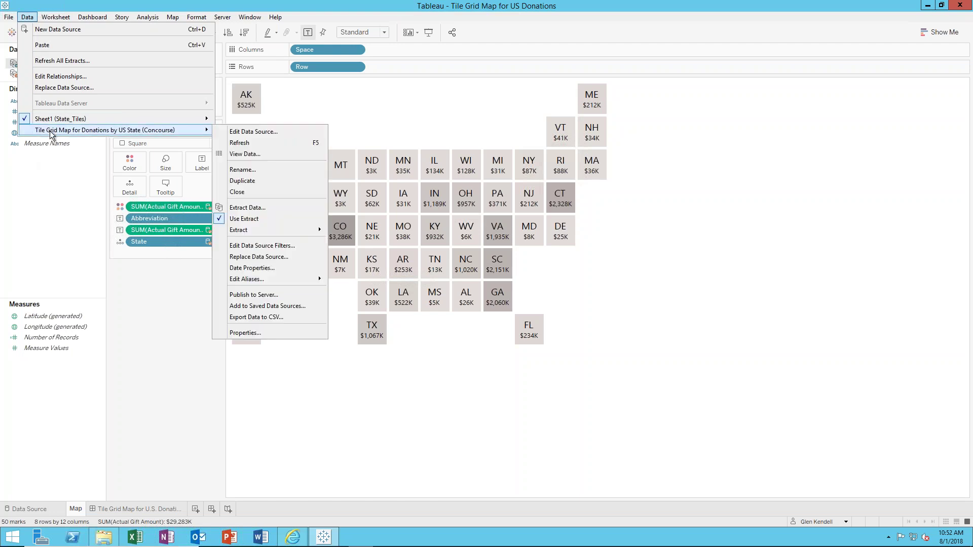
left_click(64, 169)
left_click(35, 74)
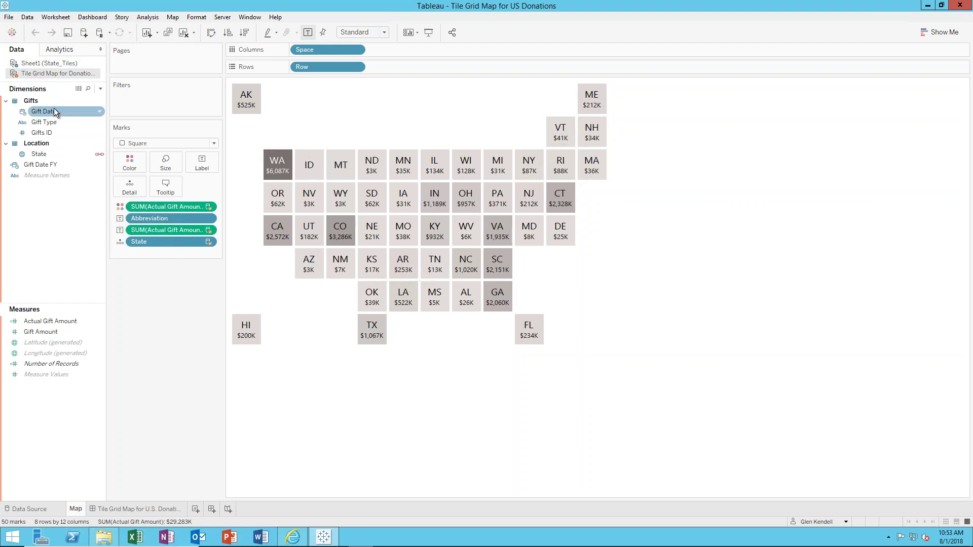
left_click(46, 64)
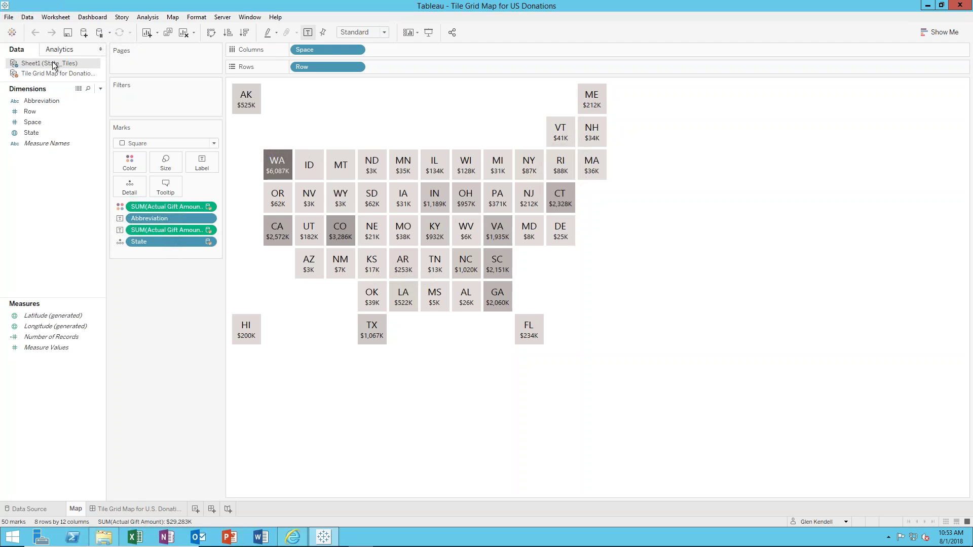
Export the Sheet1 (State_Tiles) data as 'Sheet1 (State_Tiles).csv' in Documents
right_click(54, 65)
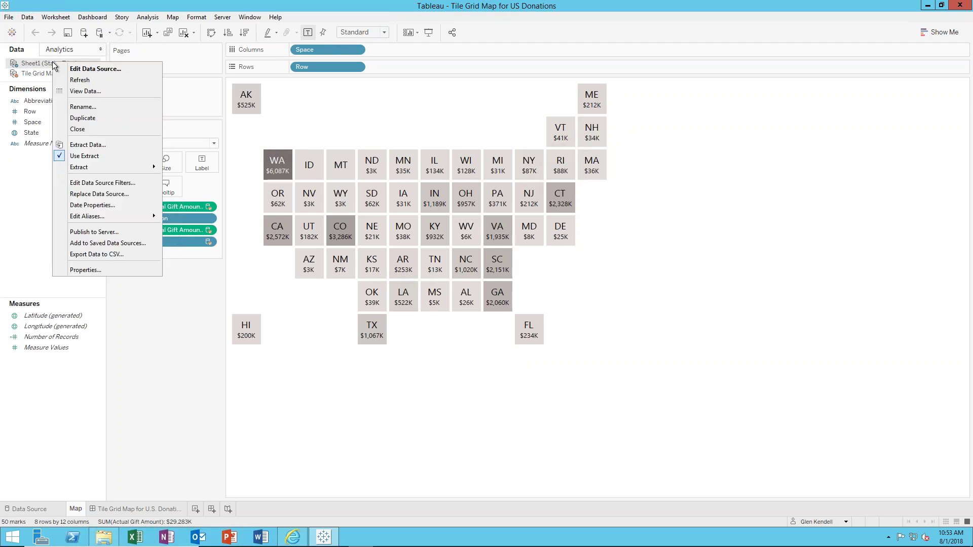
left_click(93, 253)
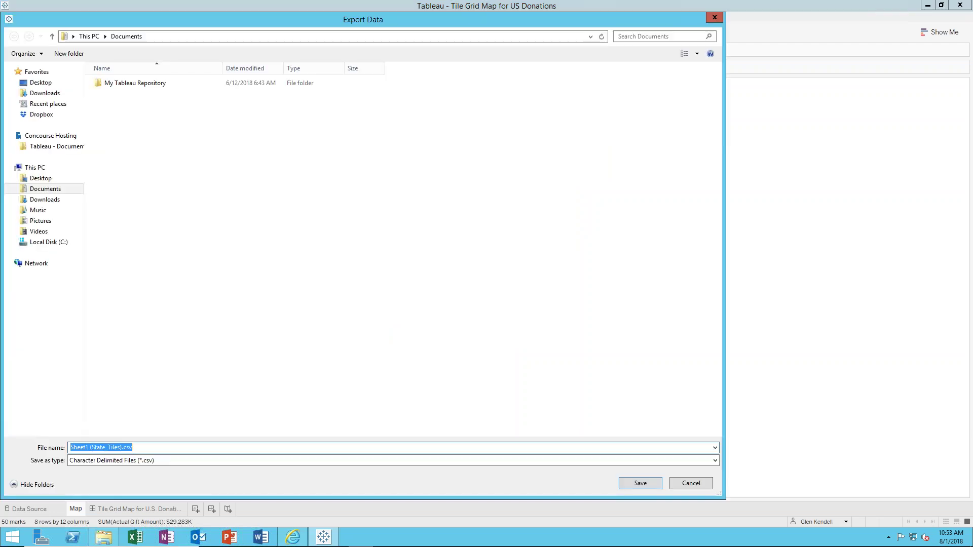
left_click(640, 484)
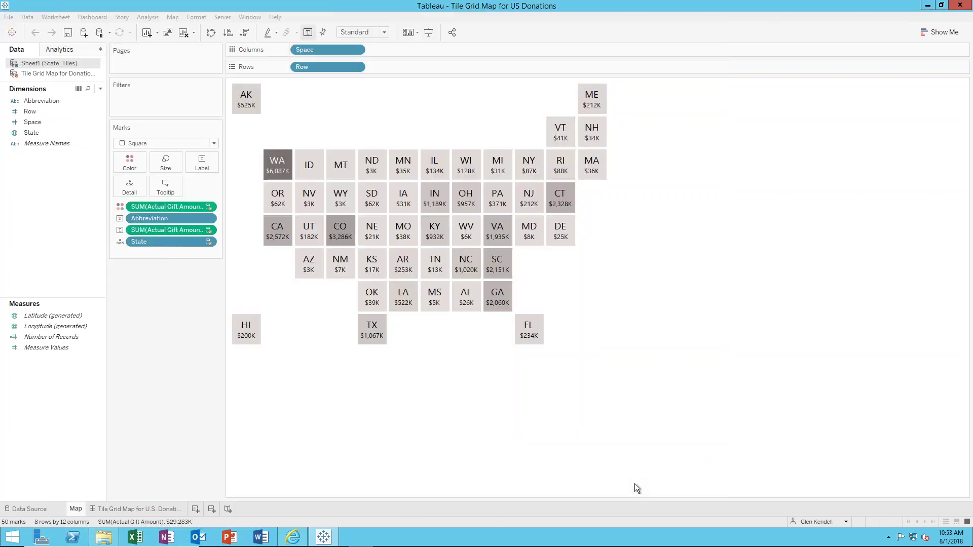
Open Sheet1 (State_Tiles).csv from the Documents folder in Excel
left_click(114, 539)
left_click(121, 75)
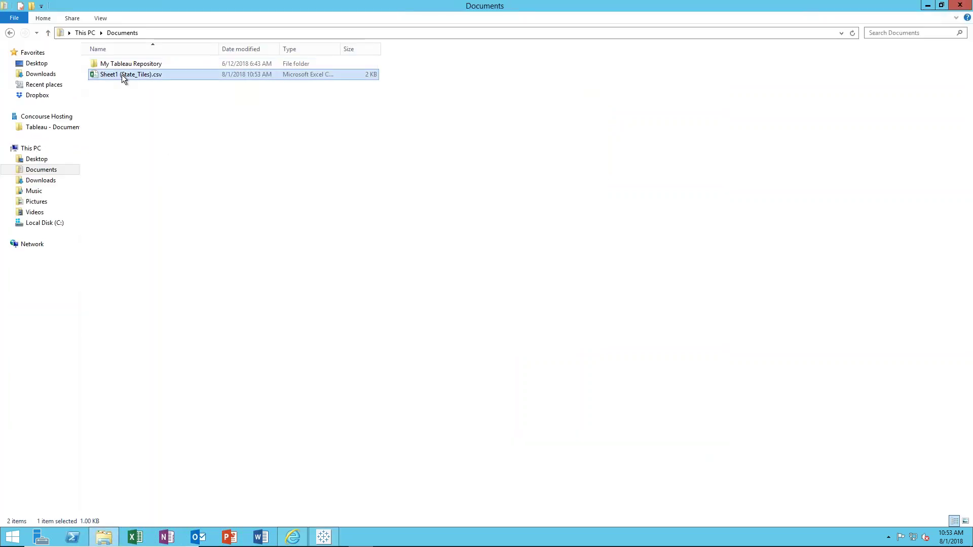
double_click(121, 75)
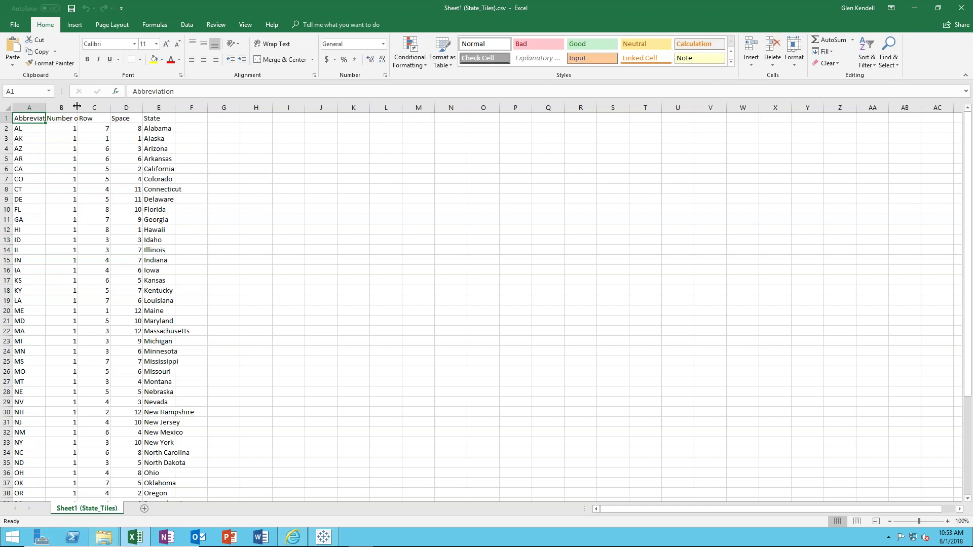
Auto-fit column B, then delete the Number of Records column
double_click(77, 106)
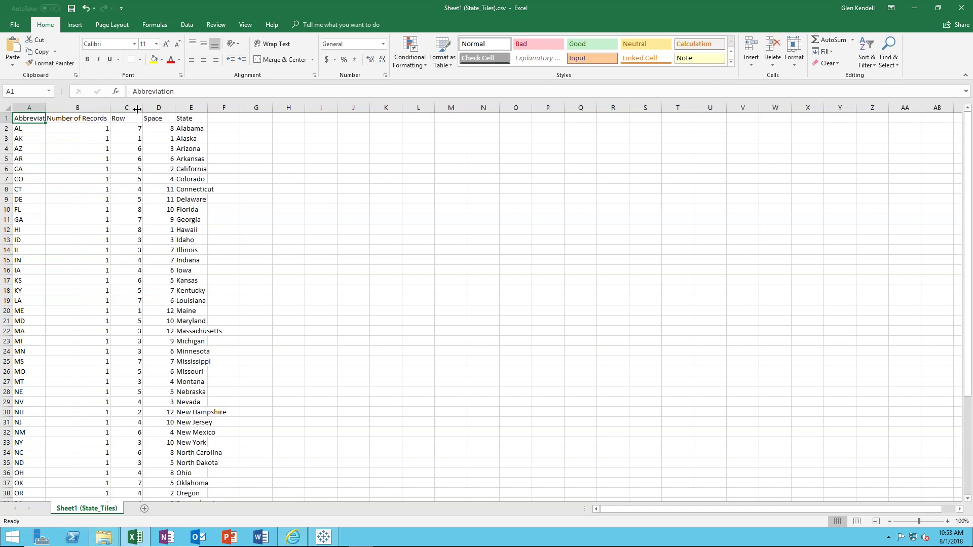
left_click(90, 106)
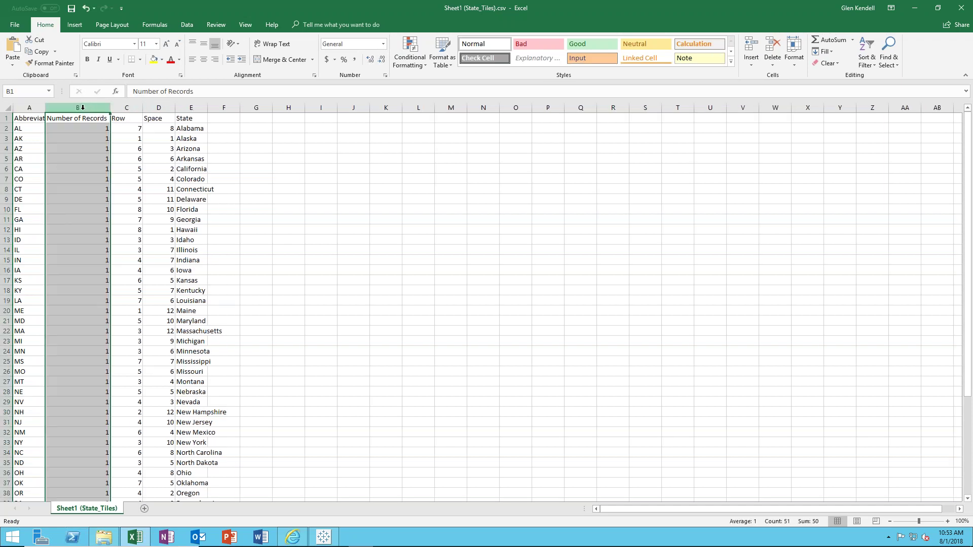
right_click(83, 107)
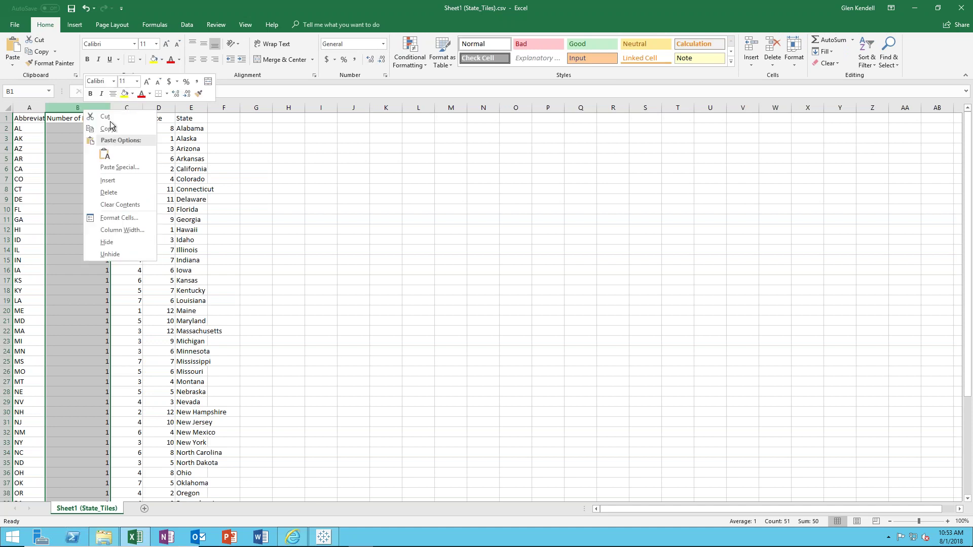
left_click(119, 197)
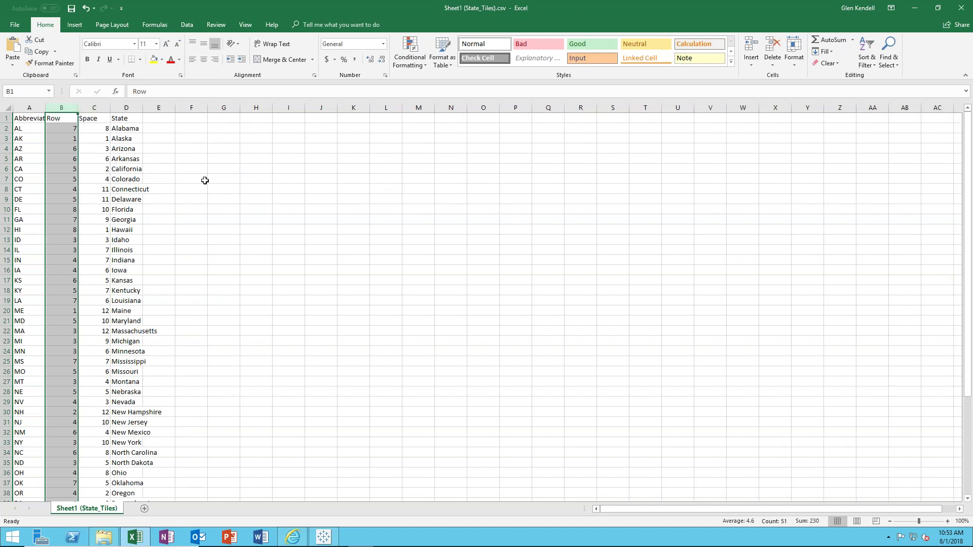
Fit column A to the abbreviations and compare Alaska's Row value with the tile map
left_click(196, 135)
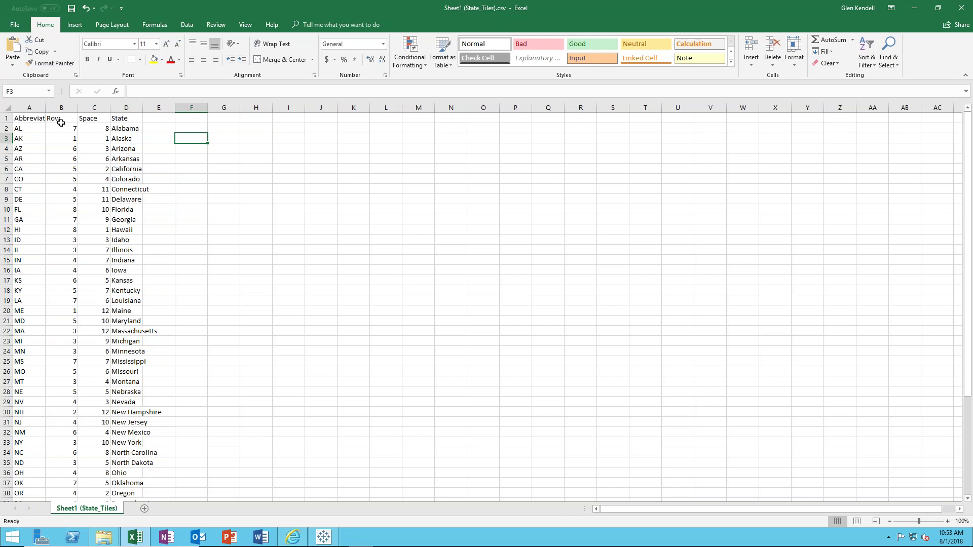
double_click(46, 107)
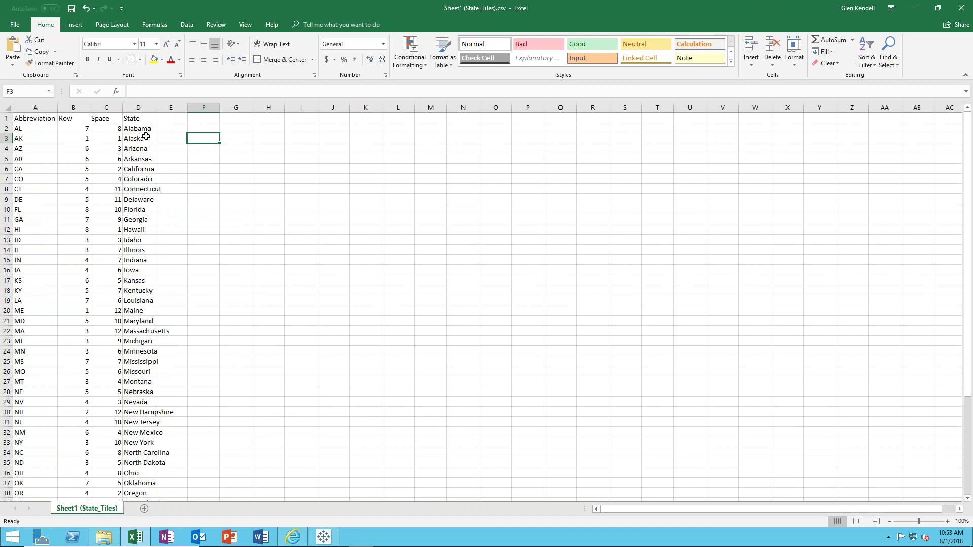
left_click(84, 138)
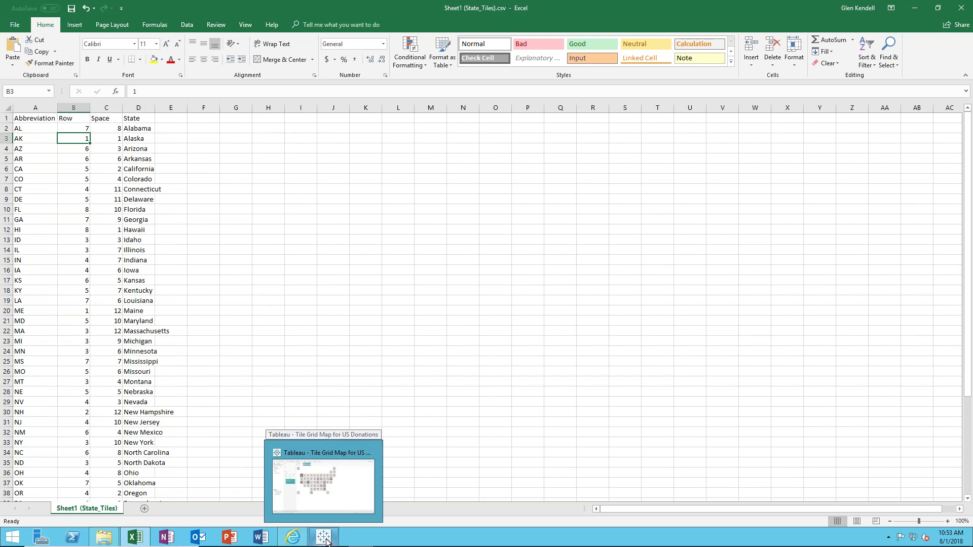
left_click(327, 541)
mouse_move(256, 102)
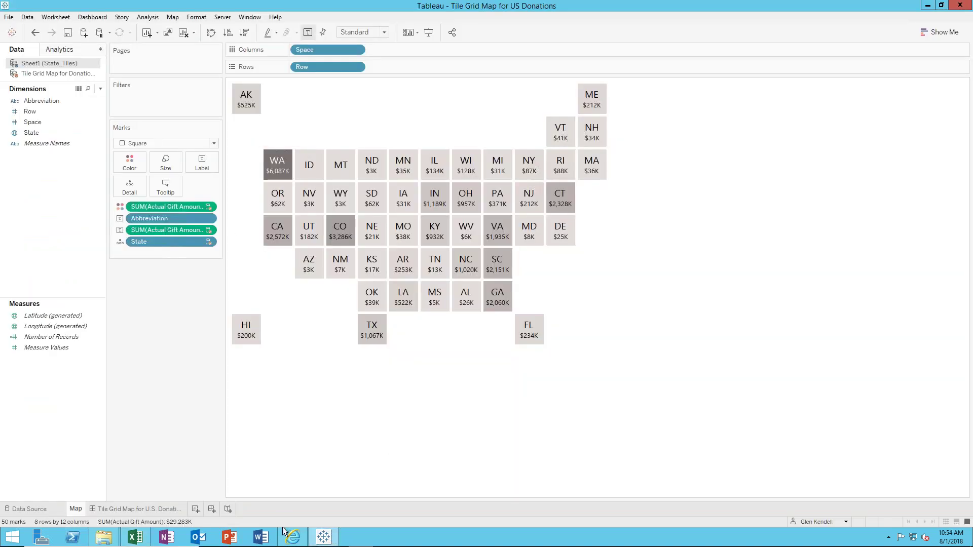
Compare Maine's Row value in the spreadsheet with its tile position
left_click(136, 538)
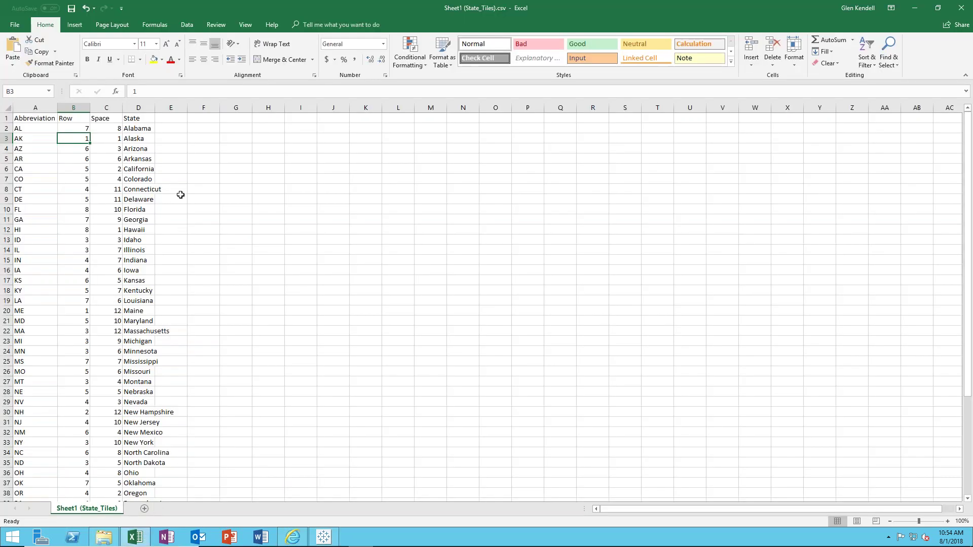
left_click(83, 312)
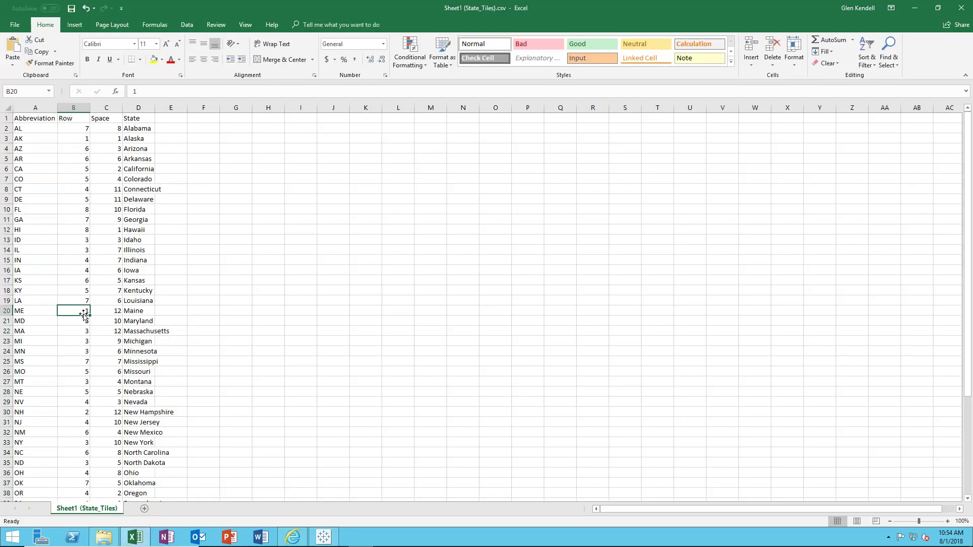
left_click(323, 537)
mouse_move(596, 100)
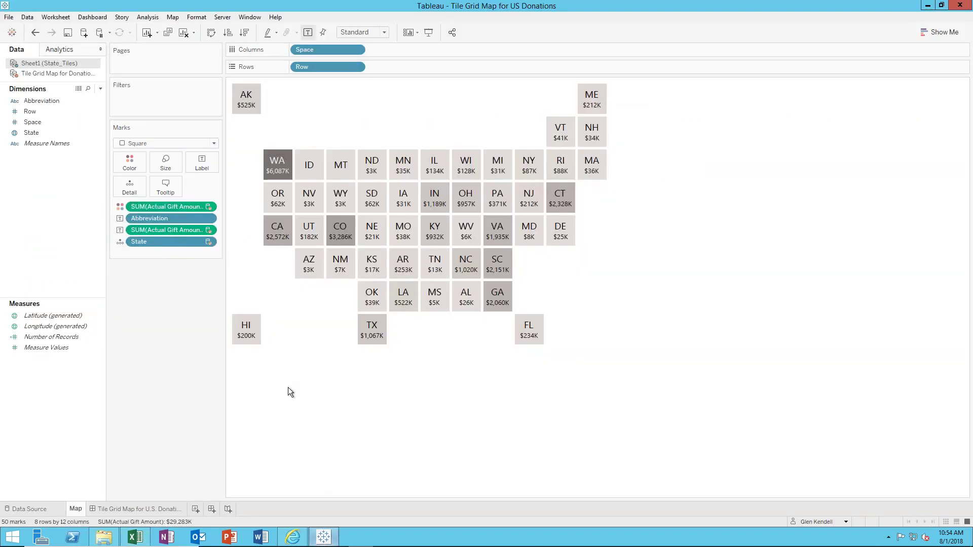
mouse_move(250, 329)
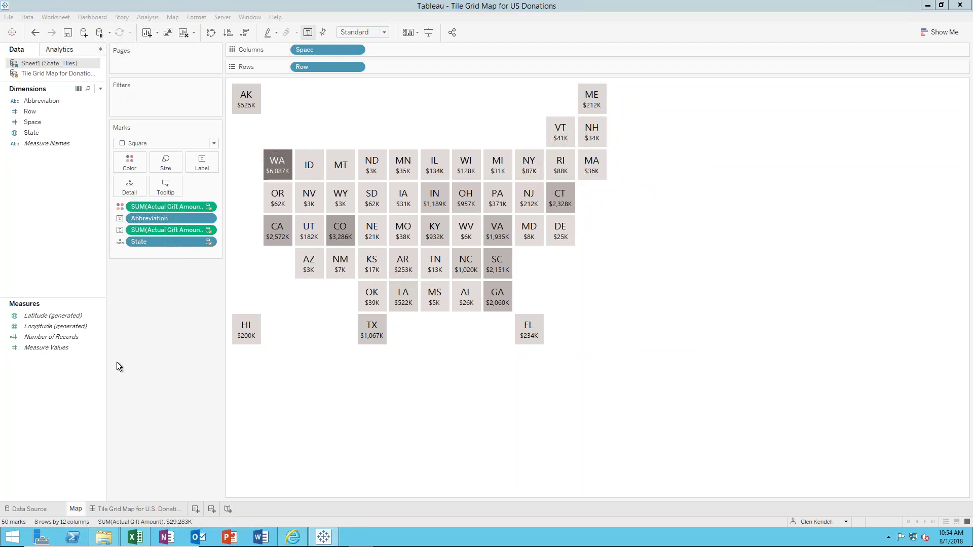
Compare Hawaii's Row and Space values with its tile on the map
left_click(135, 536)
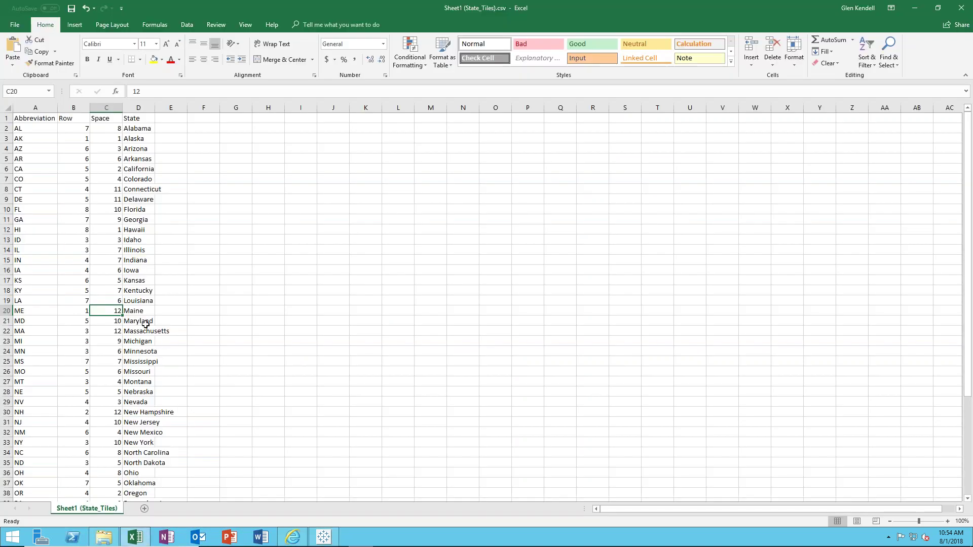
left_click(90, 230)
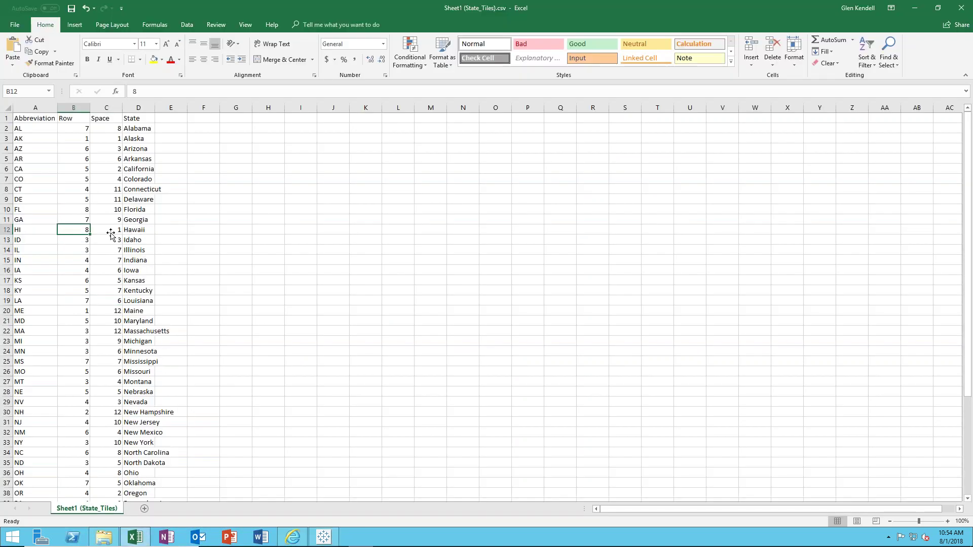
left_click(112, 231)
left_click(324, 537)
mouse_move(247, 331)
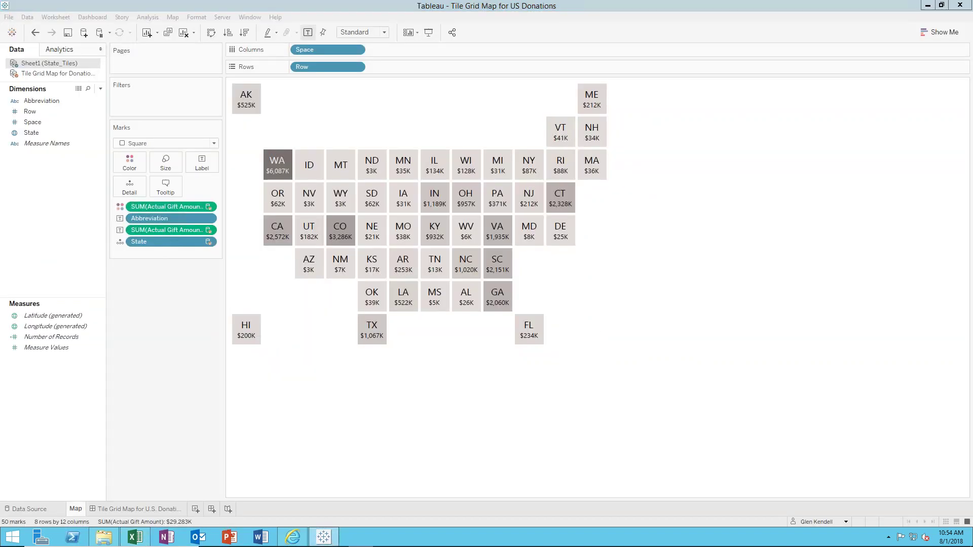
Check Florida's Row value (Row 8, Space 10) against its map tile
left_click(135, 537)
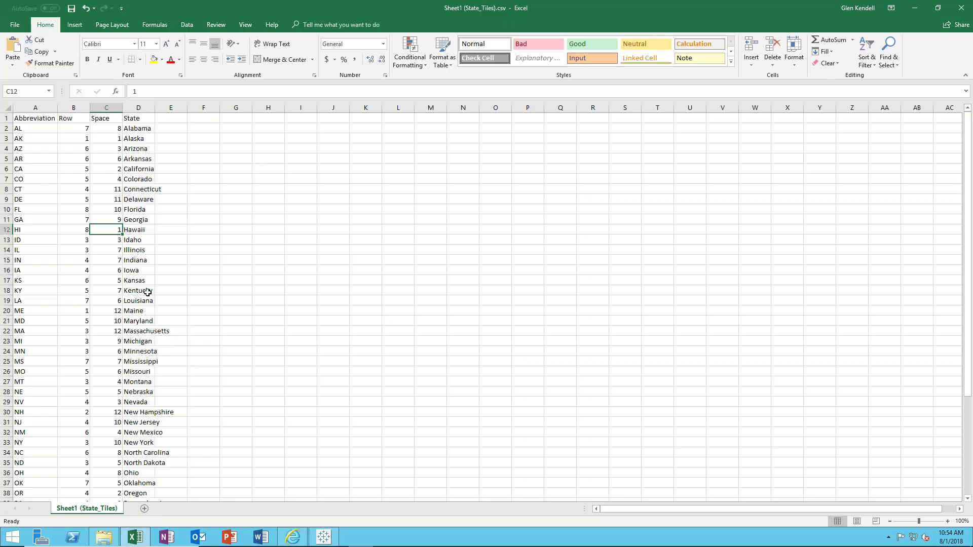
left_click(86, 209)
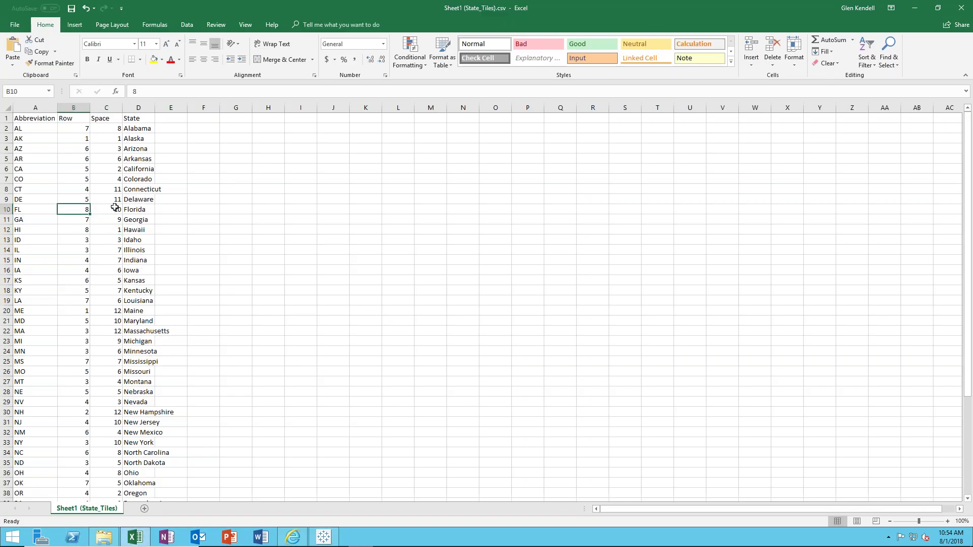
left_click(323, 537)
mouse_move(245, 96)
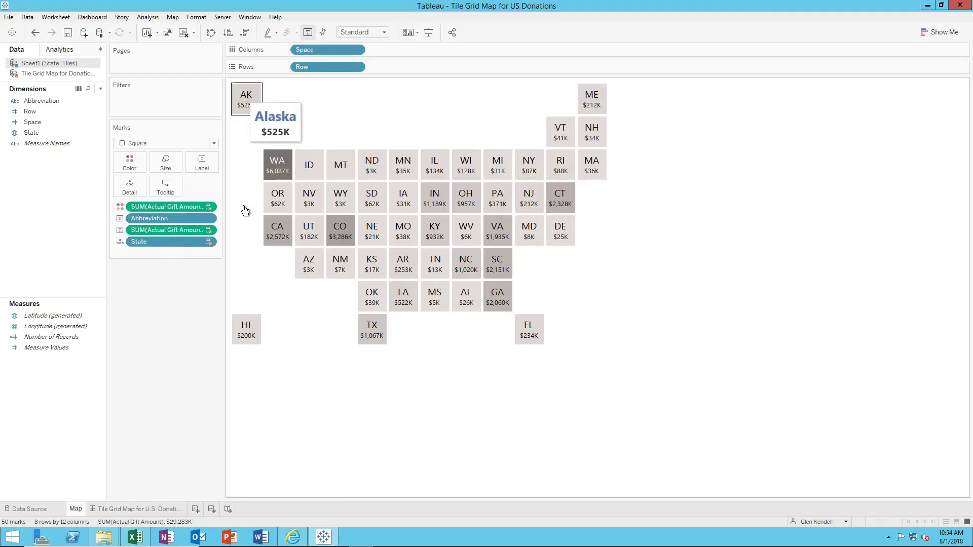
mouse_move(245, 333)
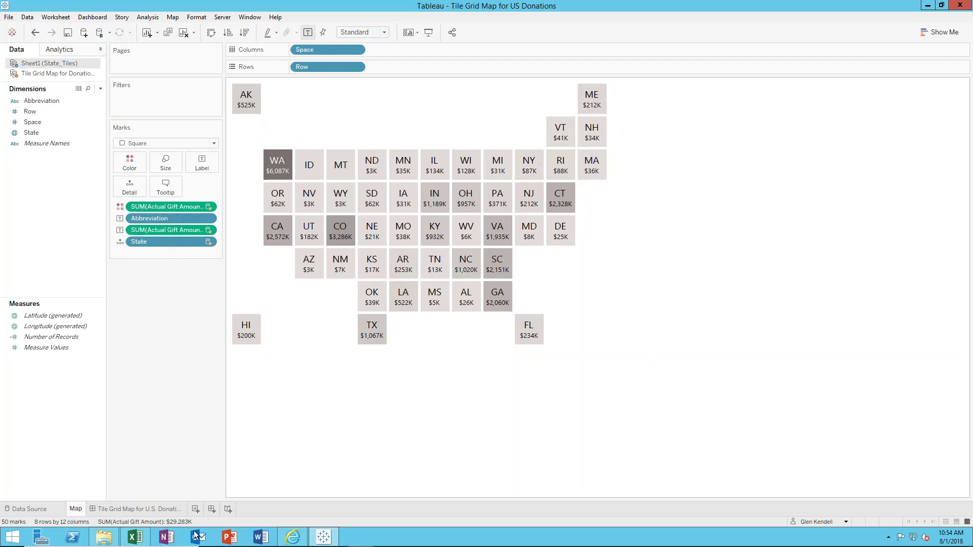
left_click(135, 538)
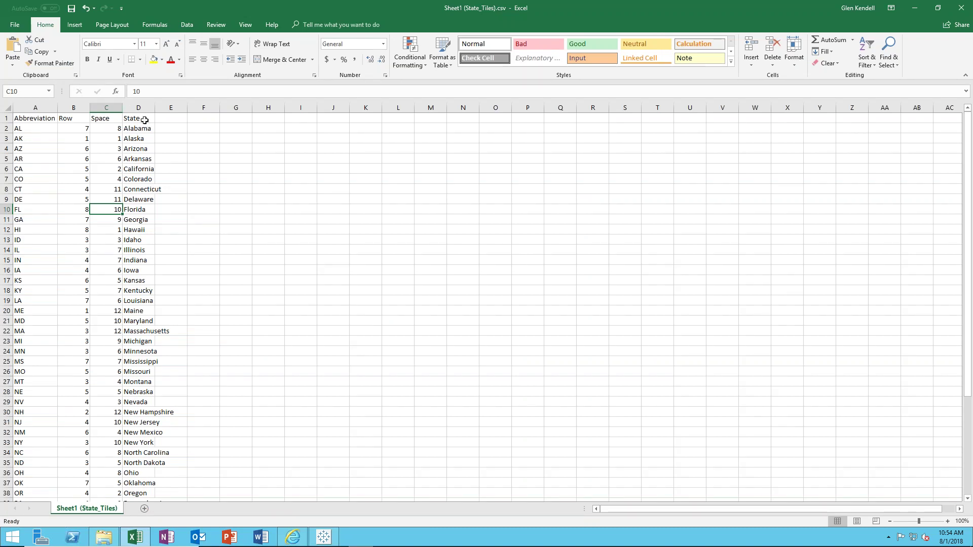
Auto-fit the State column to full names and review the Alabama and Alaska rows
double_click(155, 108)
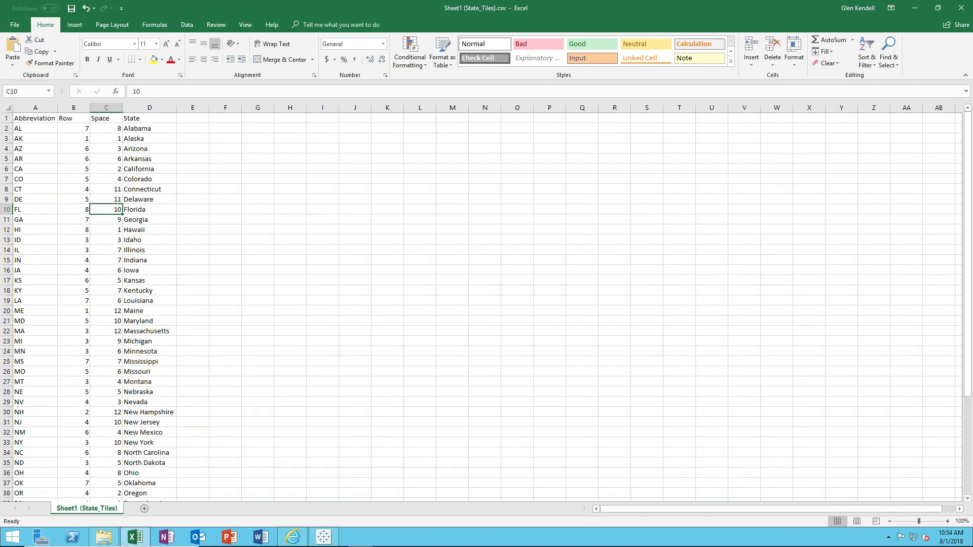
left_click(145, 129)
left_click(45, 130)
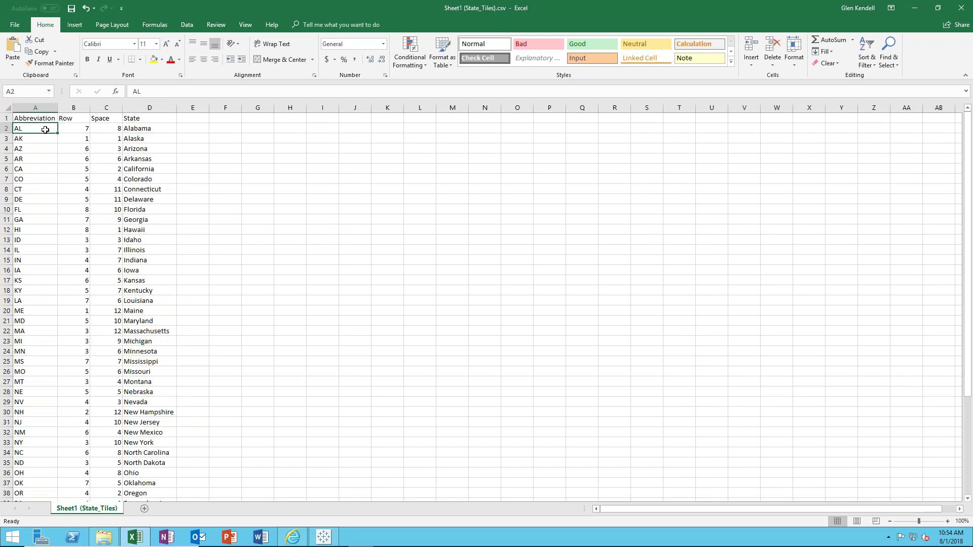
left_click(147, 128)
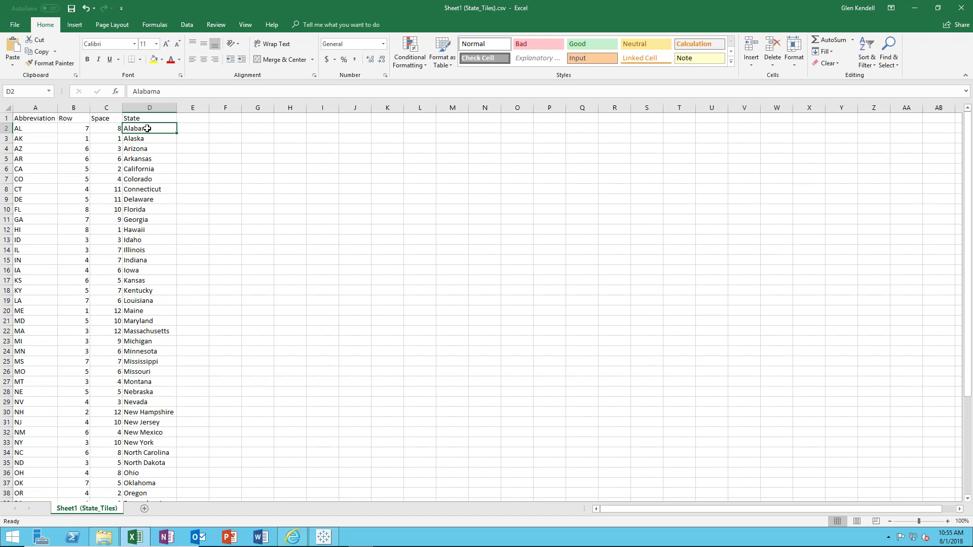
left_click(148, 137)
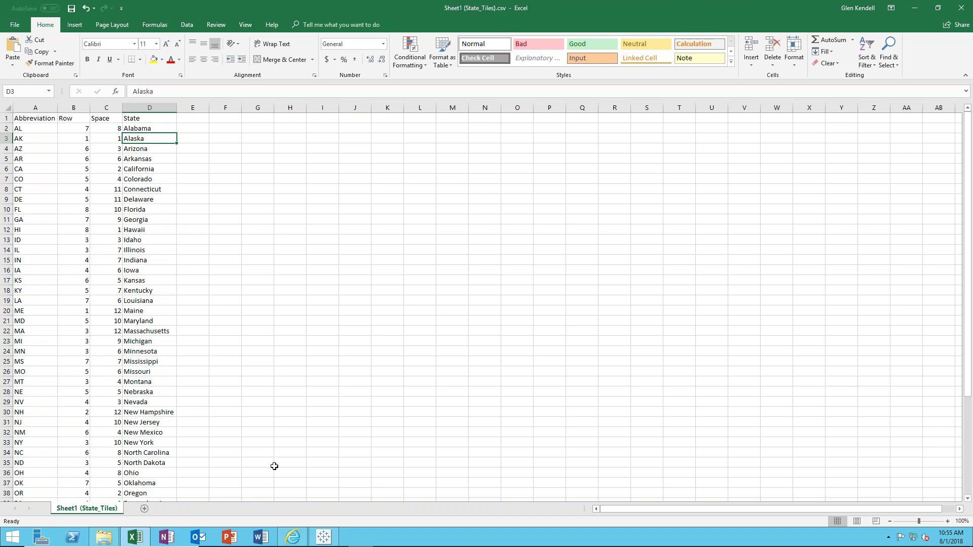
left_click(315, 537)
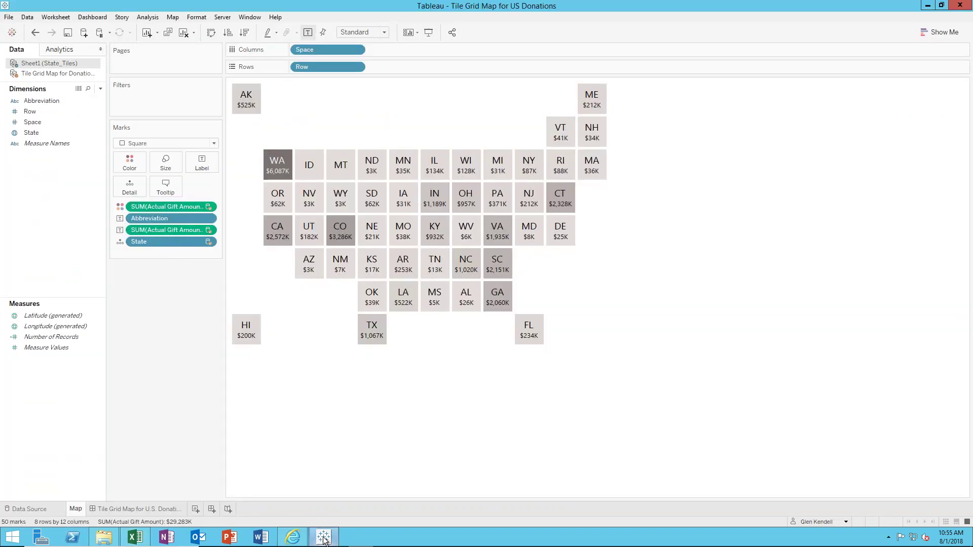
Select the donations data source and inspect its State–State relationship, cancelling without changes
left_click(39, 74)
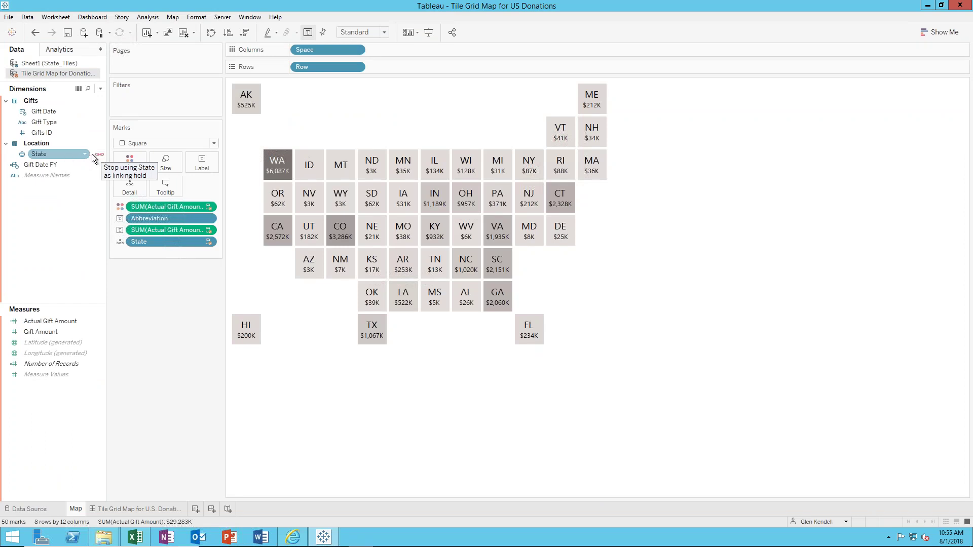
left_click(28, 18)
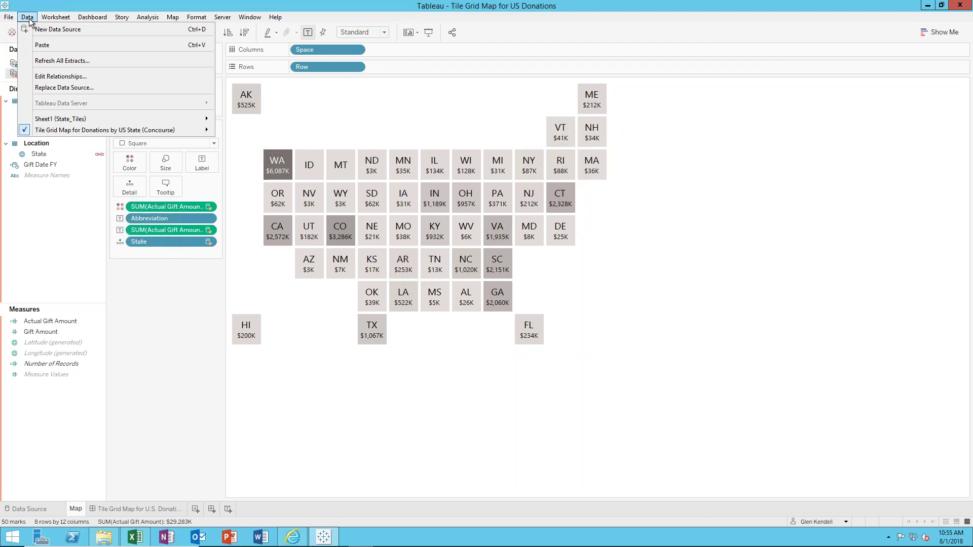
left_click(53, 79)
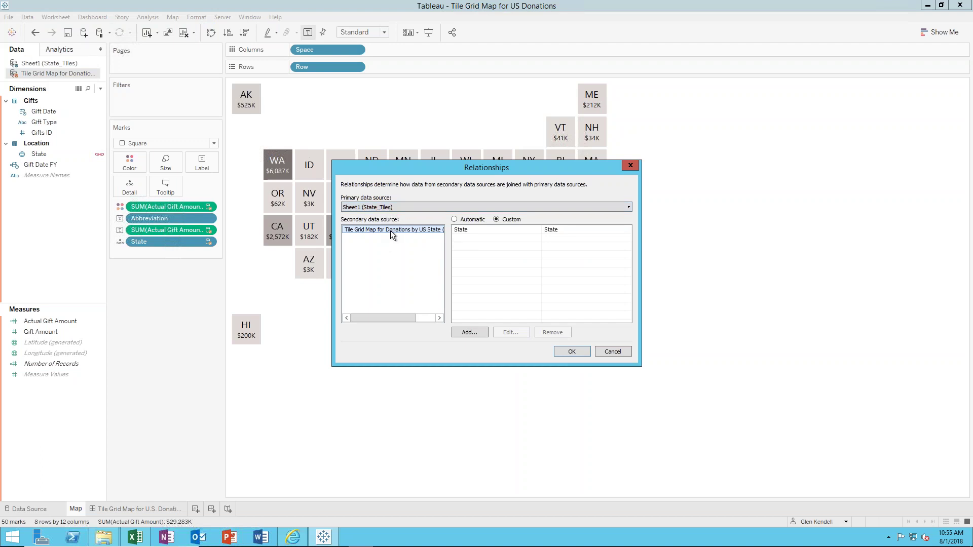
left_click(483, 230)
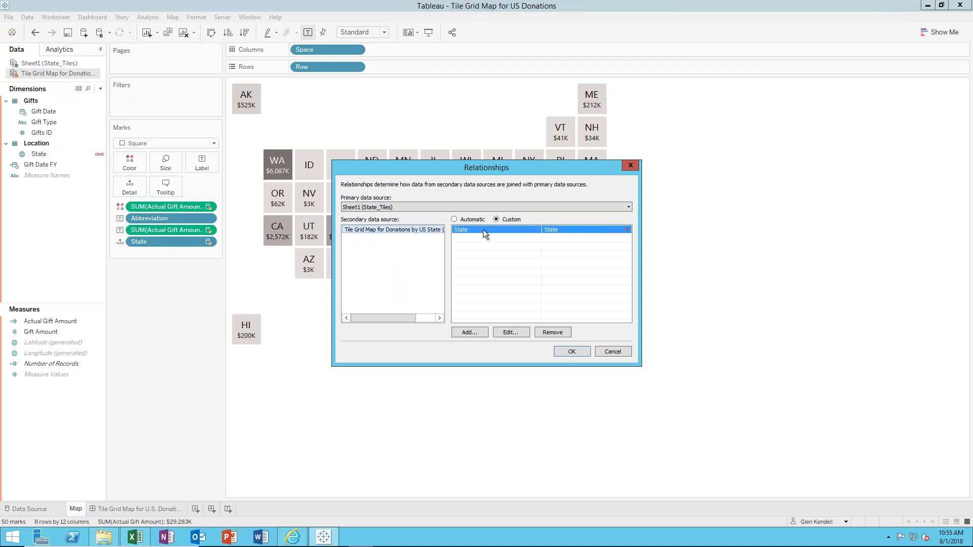
left_click(511, 333)
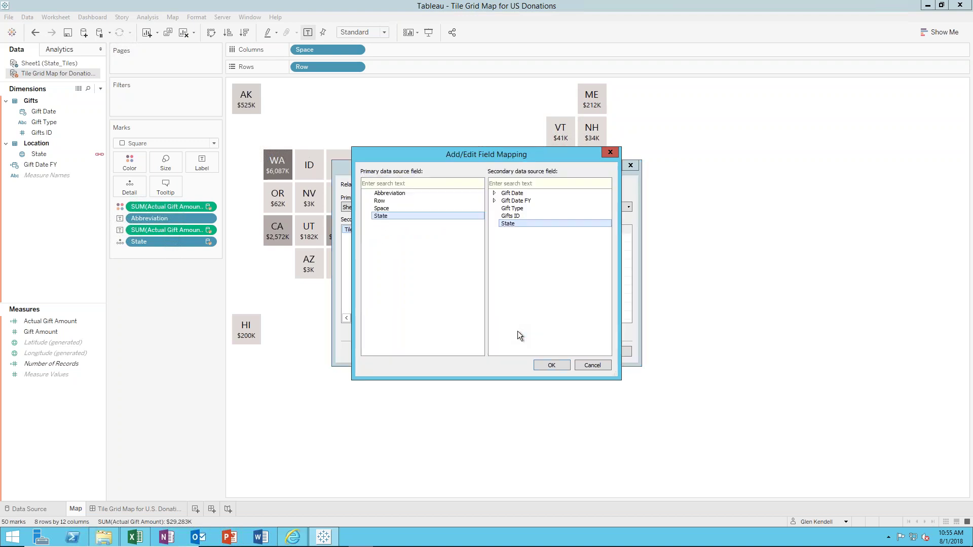
left_click(591, 366)
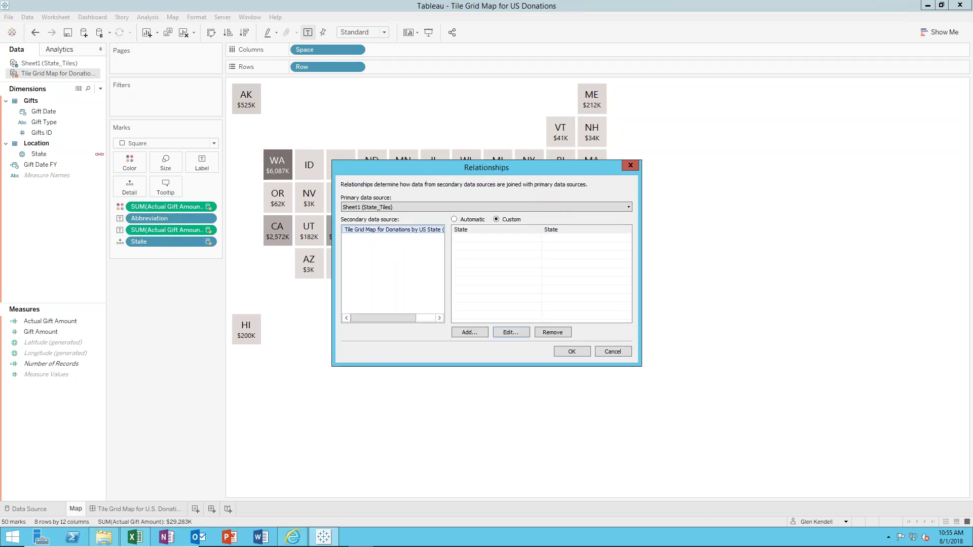
left_click(603, 353)
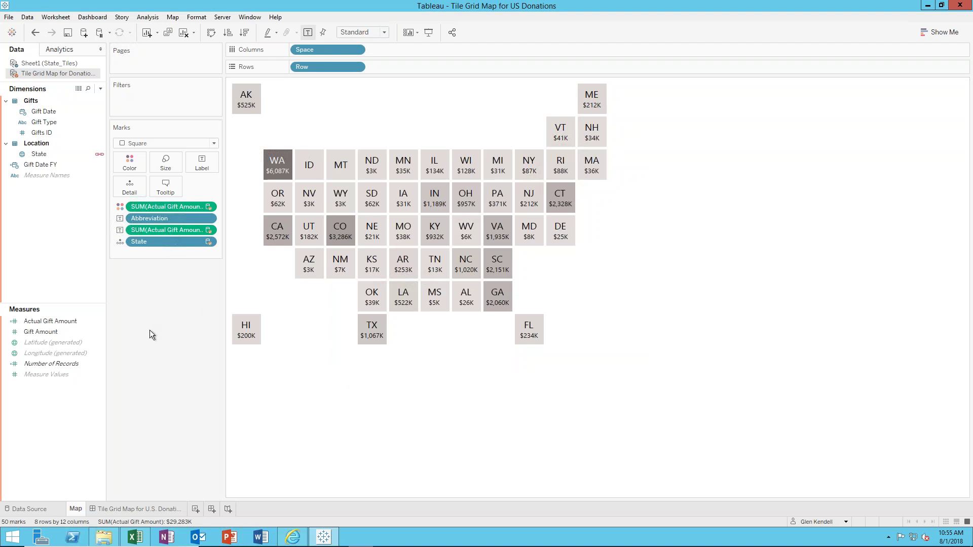
Review the donations fields: Gift Type, Gift Date, Gifts ID, Gift Amount, State, Gift Date FY
left_click(53, 119)
left_click(56, 166)
left_click(51, 110)
left_click(51, 122)
left_click(52, 132)
left_click(46, 332)
left_click(51, 321)
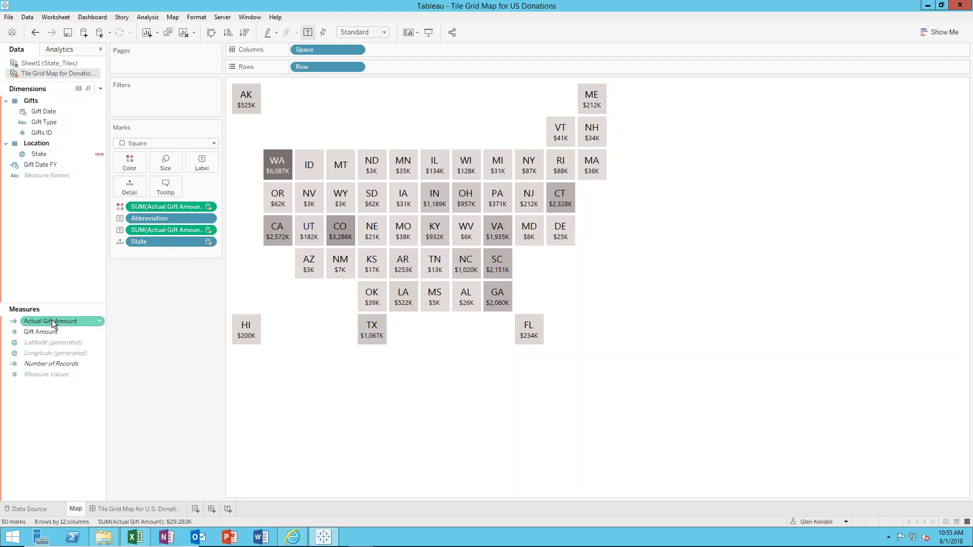
left_click(45, 154)
left_click(47, 165)
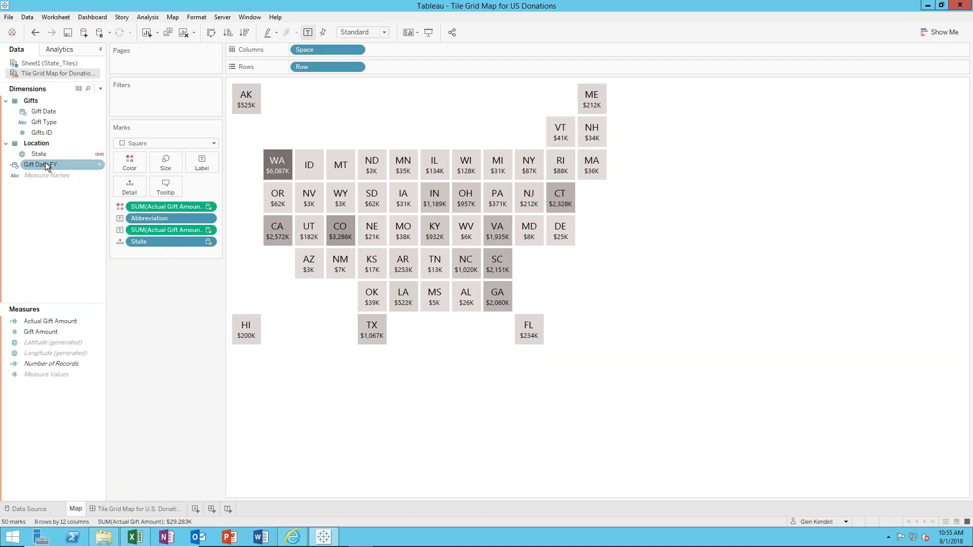
Inspect the Gift Date FY calculation, then set its fiscal year start to July
right_click(45, 162)
left_click(77, 210)
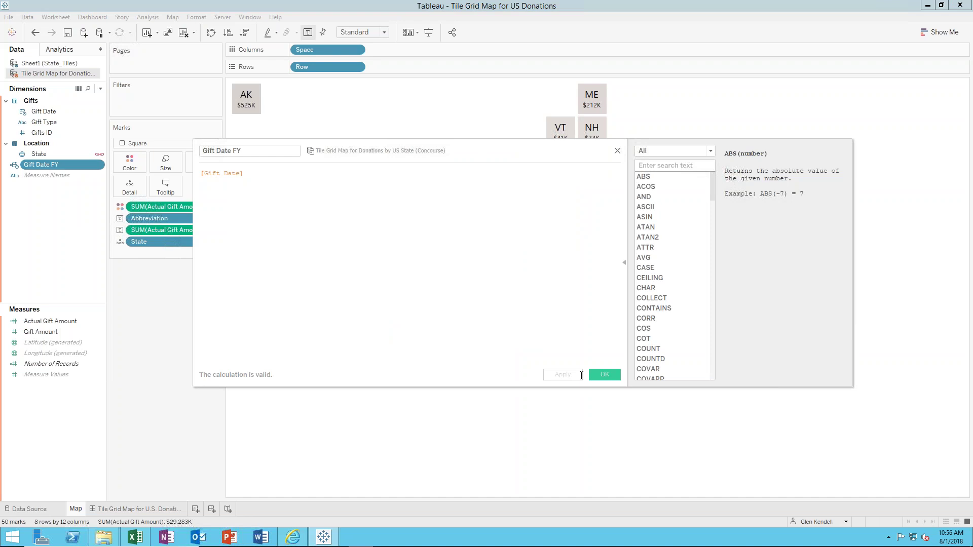
left_click(602, 374)
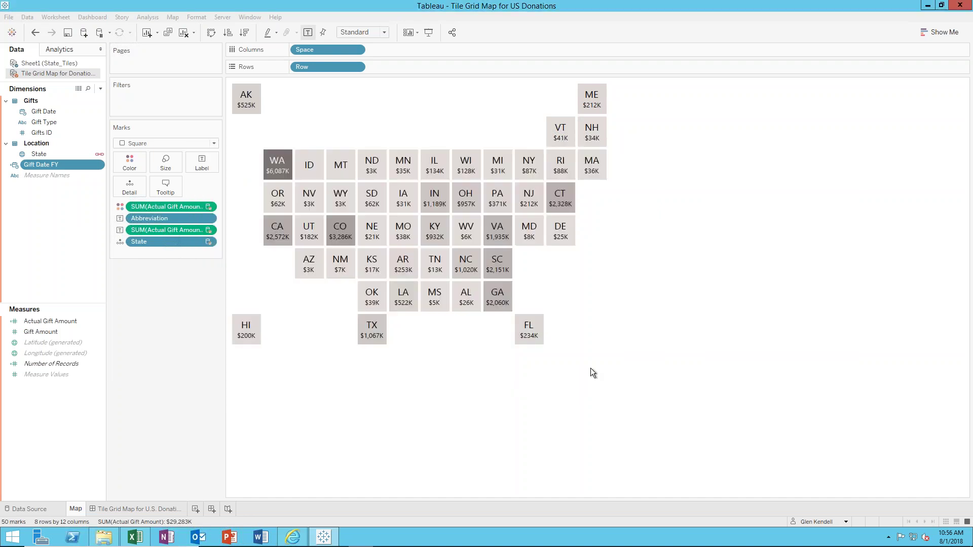
right_click(99, 164)
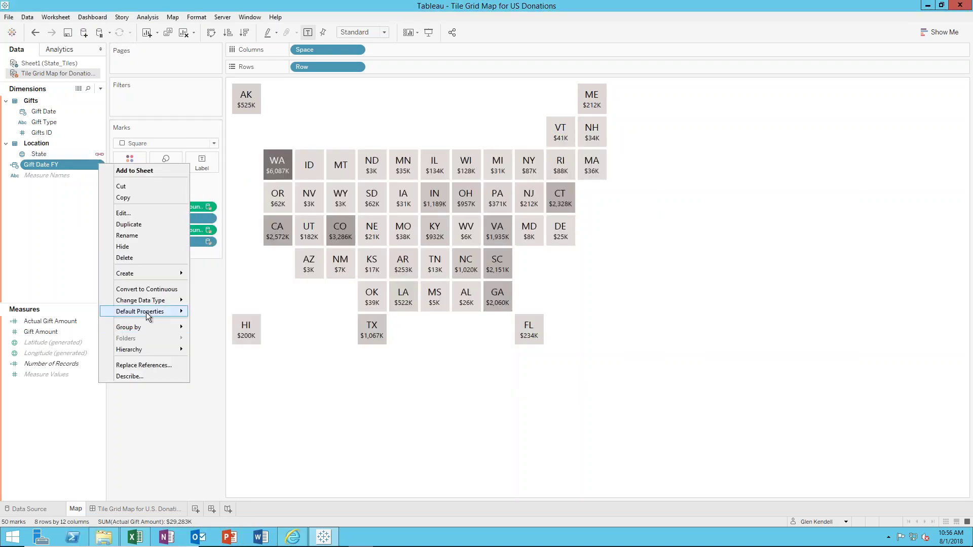
mouse_move(147, 313)
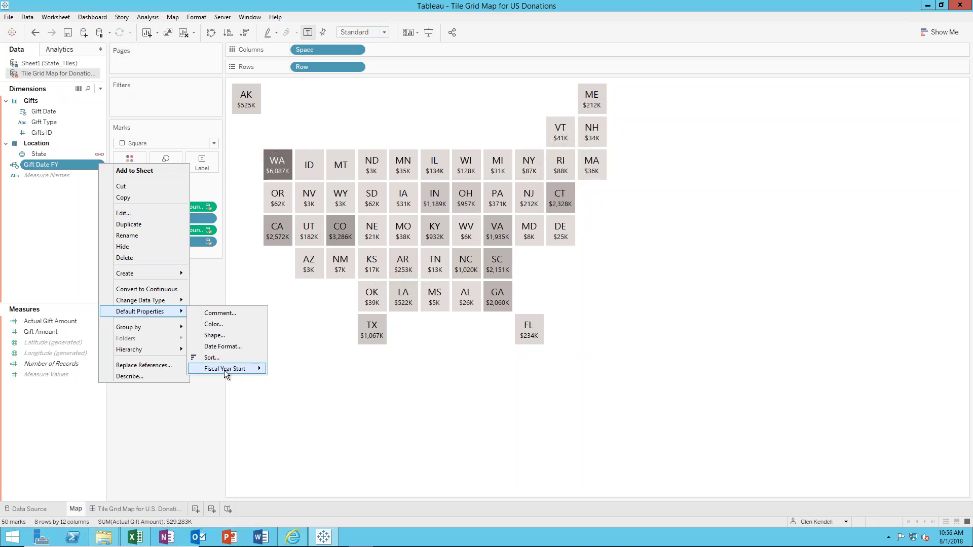
mouse_move(224, 370)
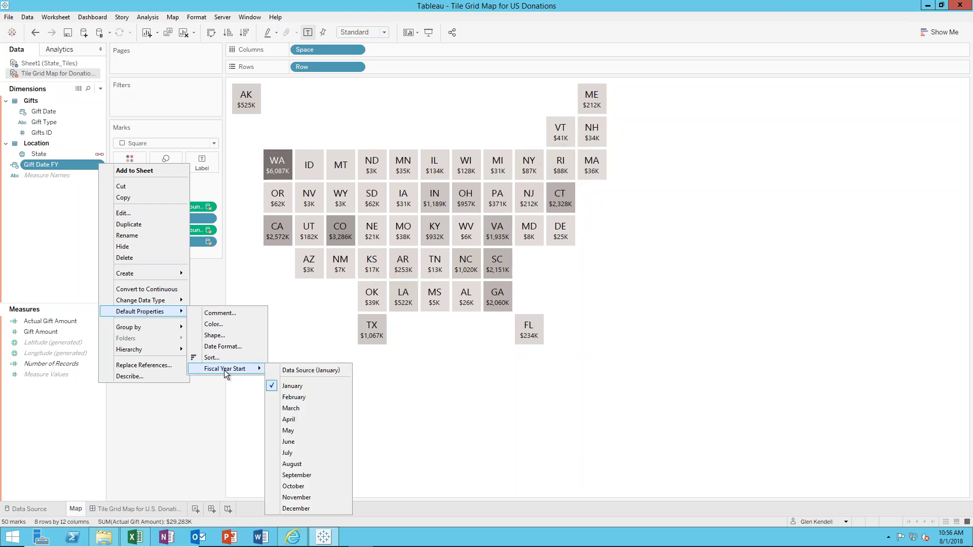
left_click(291, 453)
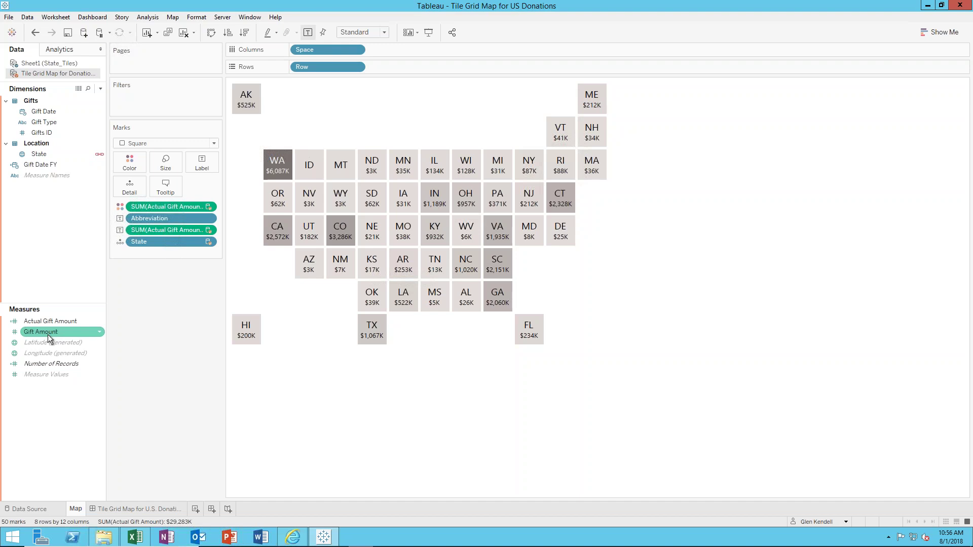
right_click(49, 321)
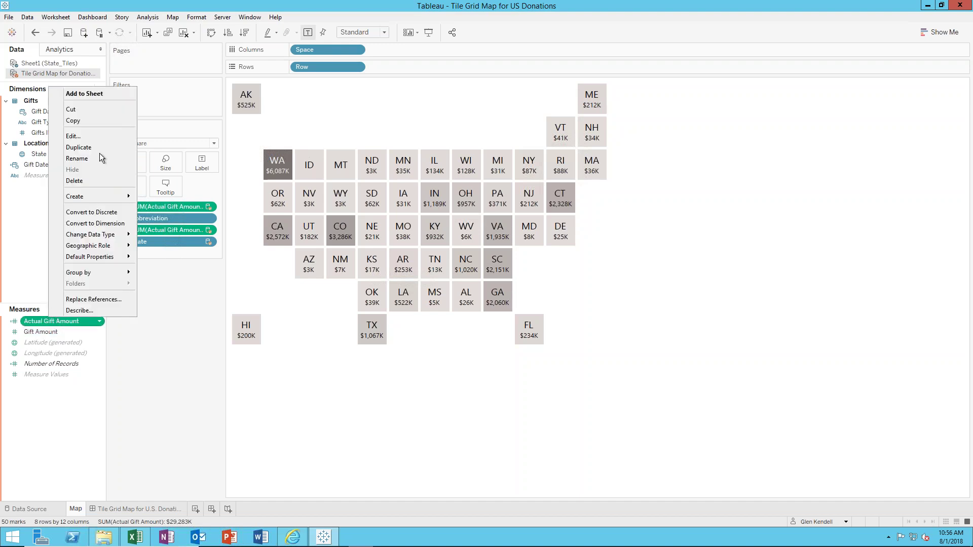
left_click(80, 139)
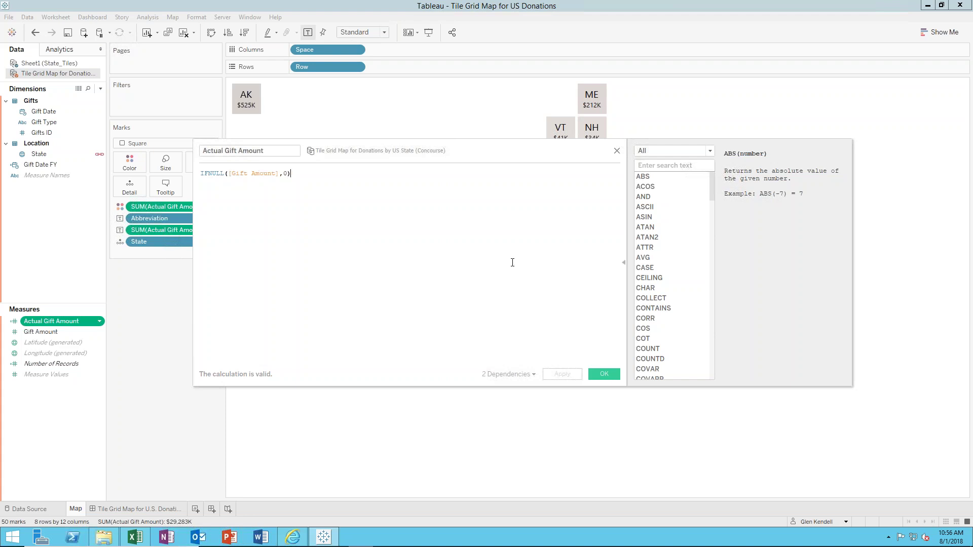
left_click(610, 371)
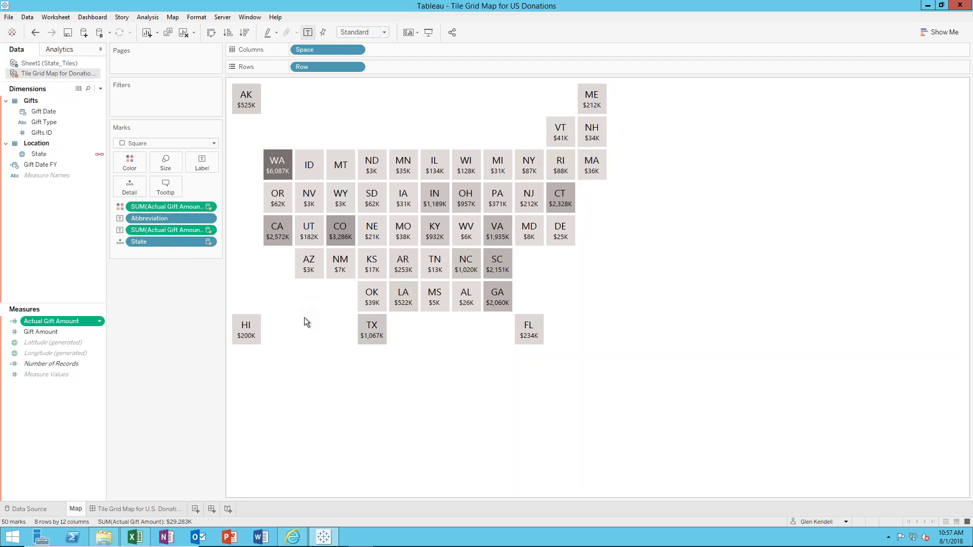
left_click(45, 63)
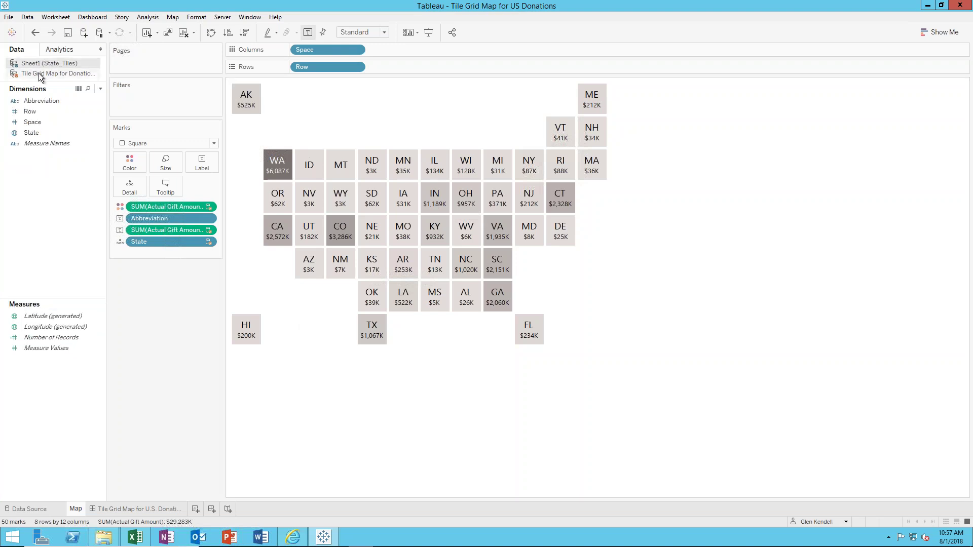
left_click(40, 74)
left_click(45, 64)
left_click(41, 73)
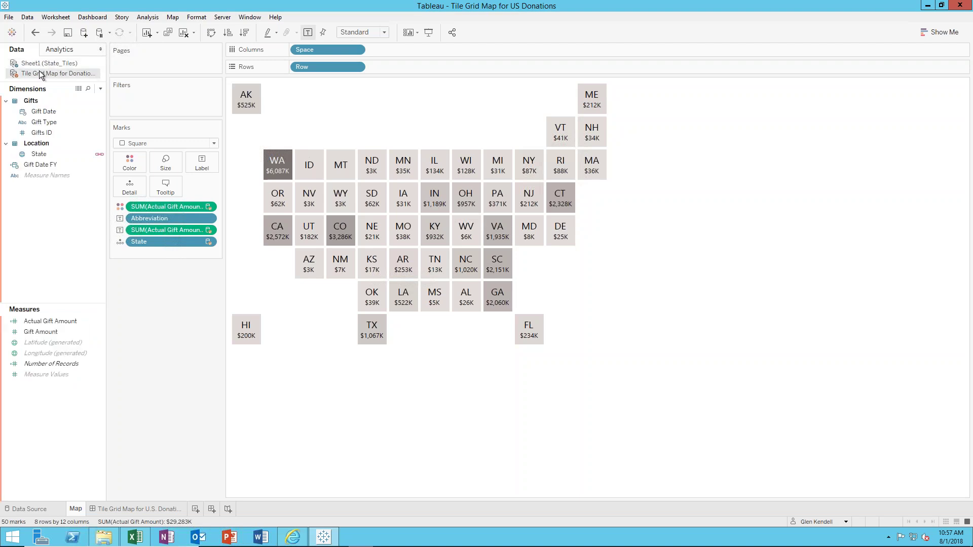
left_click(50, 164)
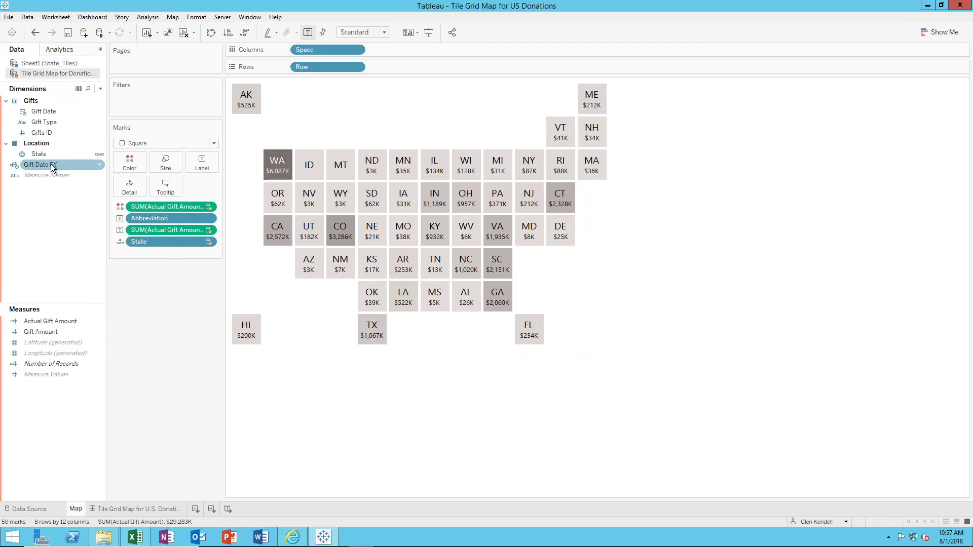
left_click(52, 322)
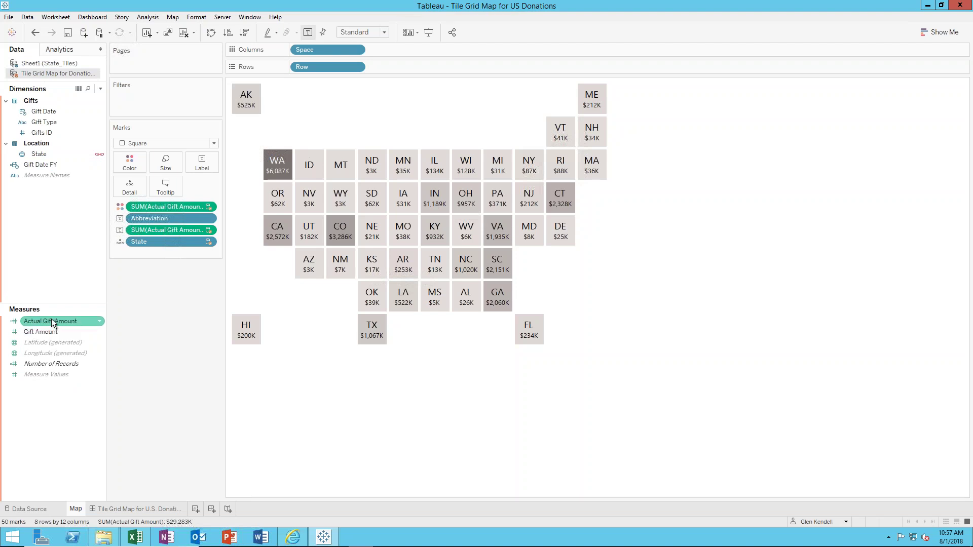
left_click(48, 164)
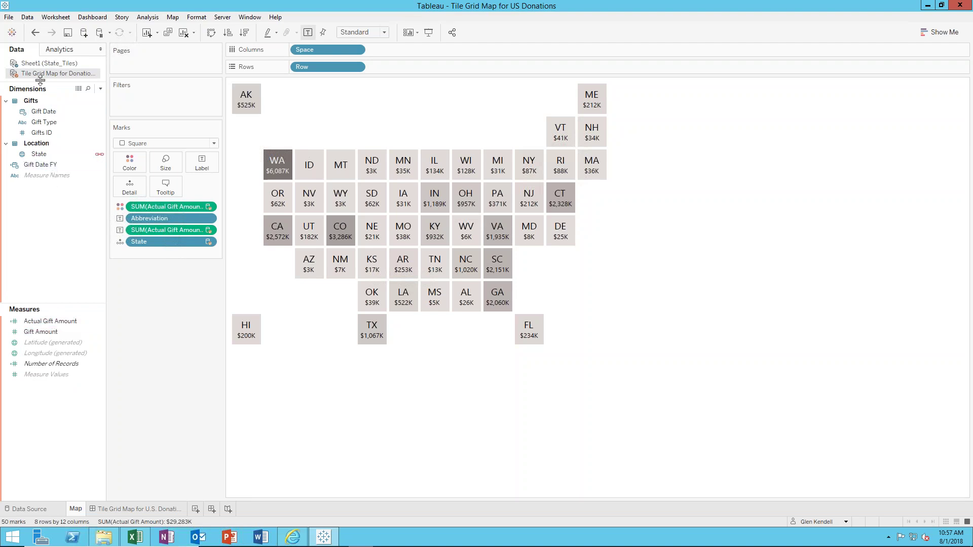
left_click(38, 64)
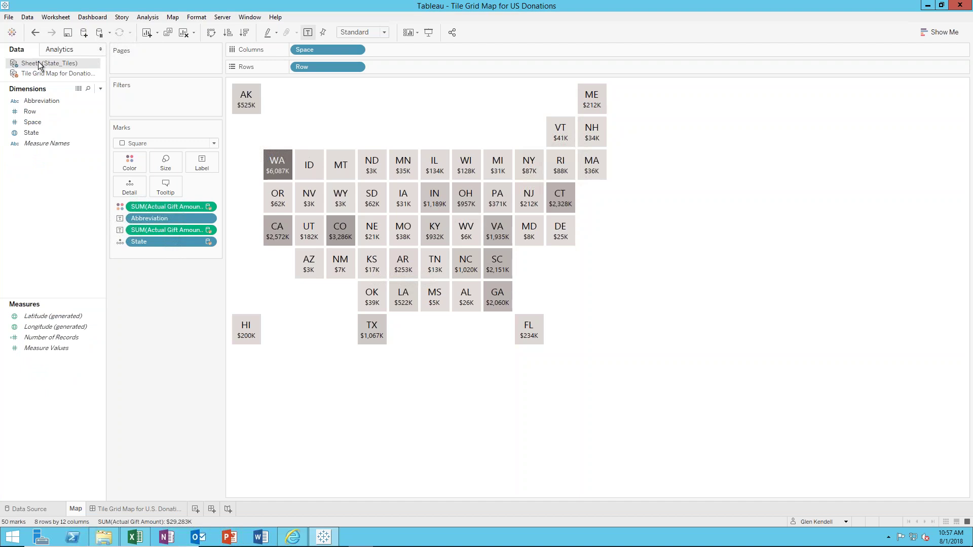
left_click(41, 74)
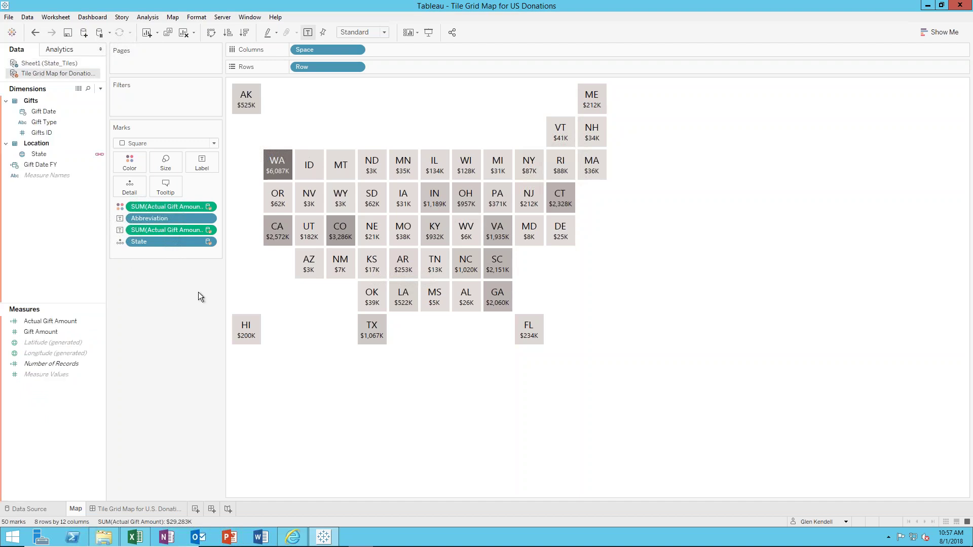
left_click(37, 320)
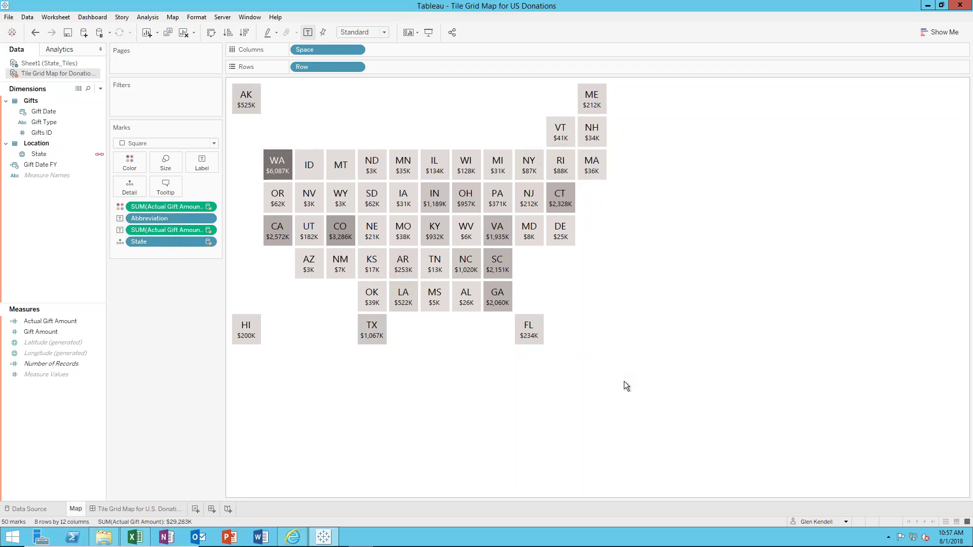
left_click(214, 143)
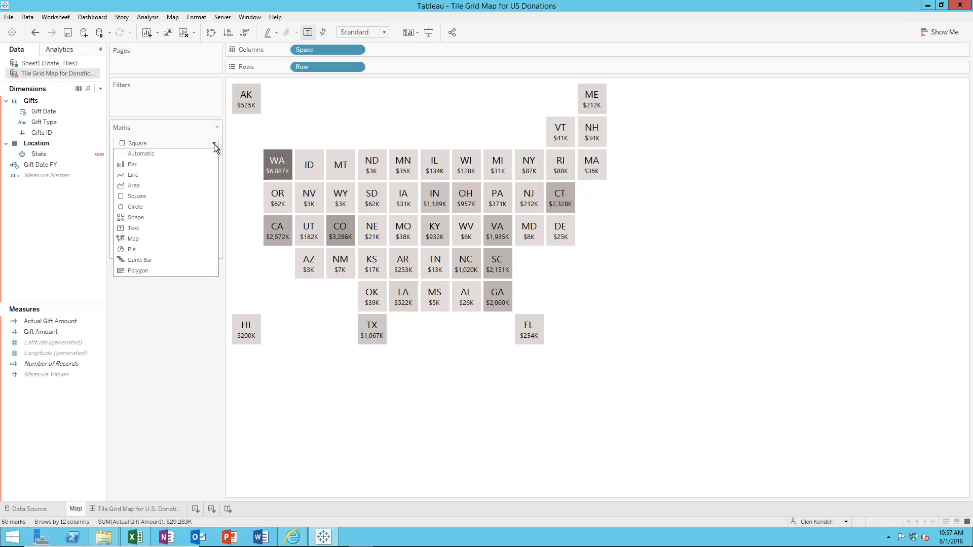
left_click(162, 208)
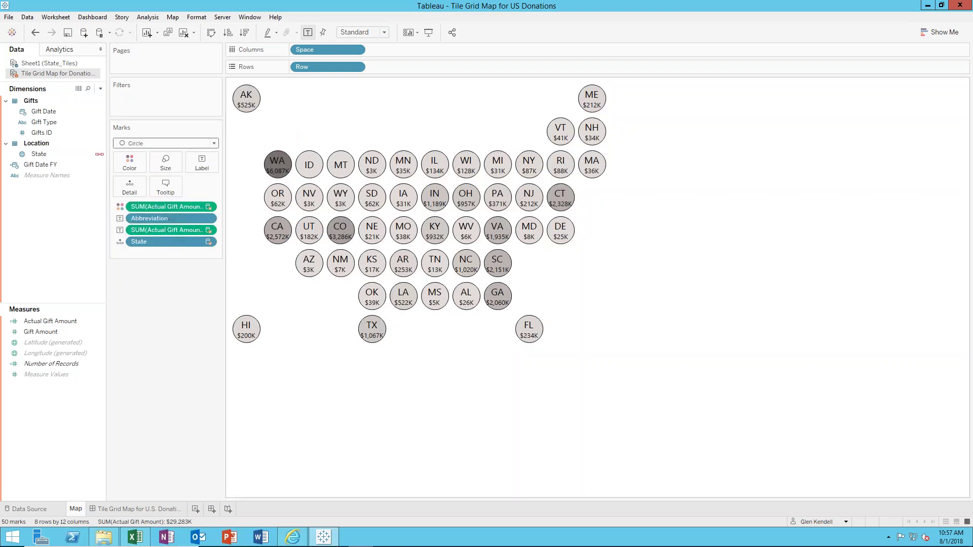
left_click(165, 162)
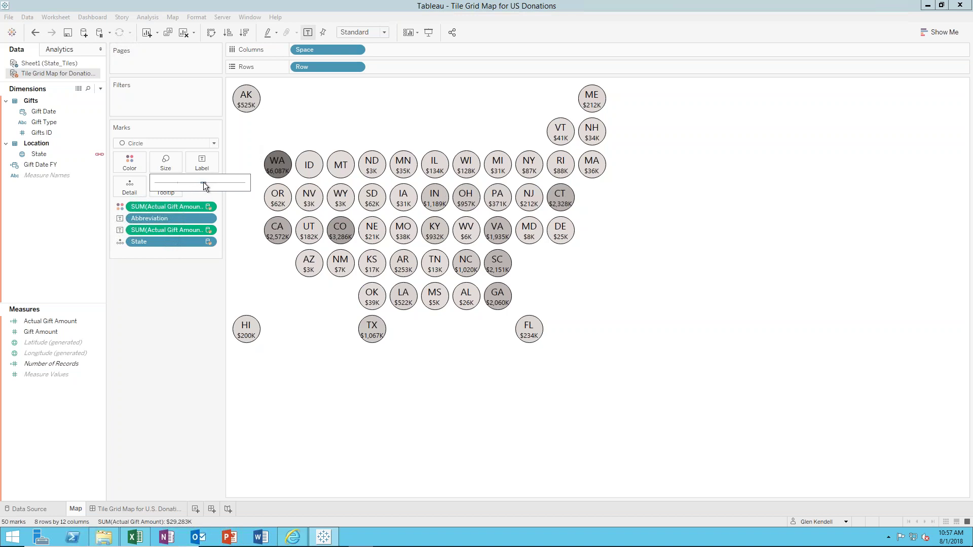
left_click_drag(202, 183, 202, 183)
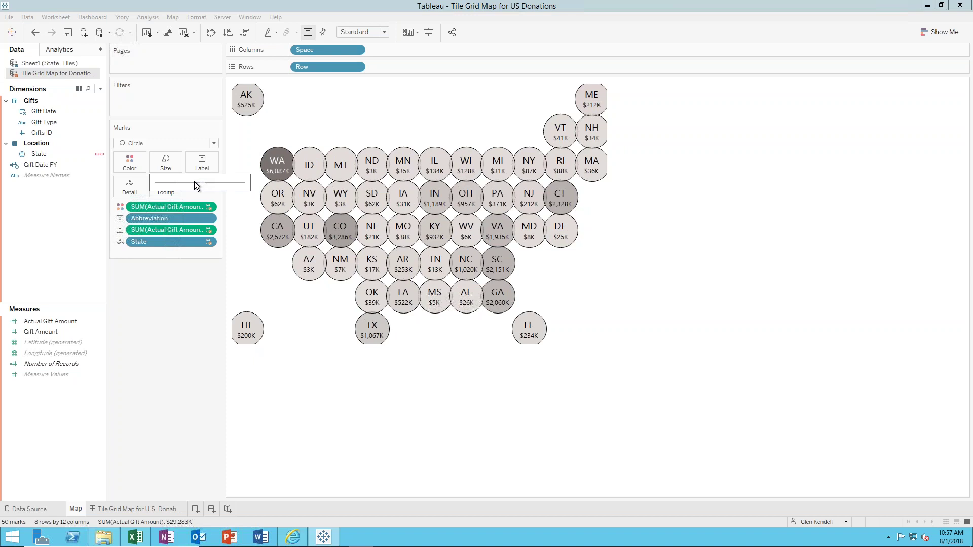
left_click_drag(197, 182, 197, 182)
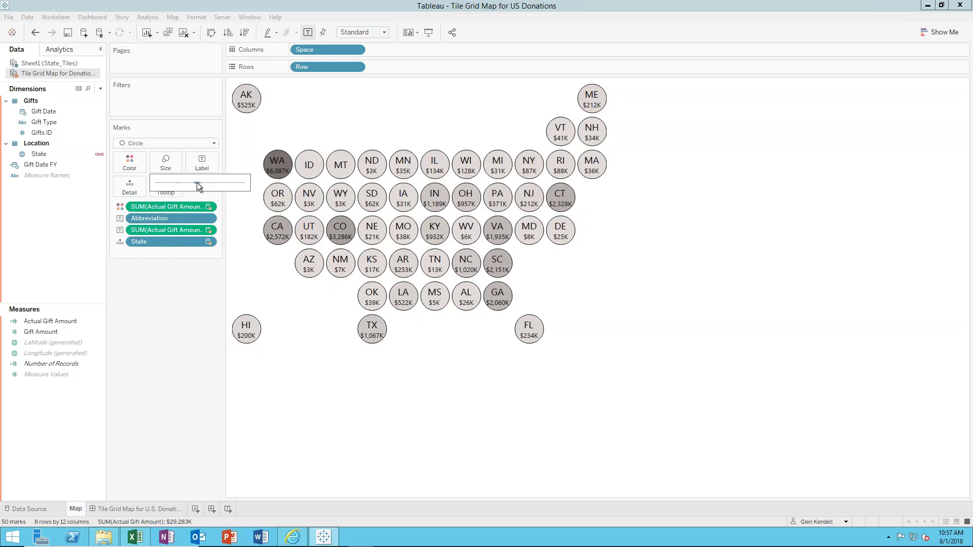
left_click(215, 147)
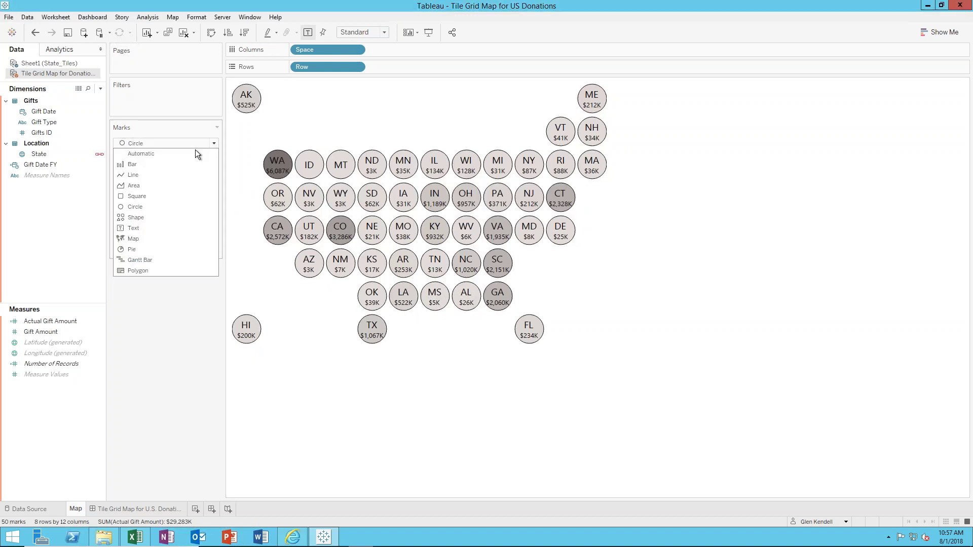
left_click(147, 197)
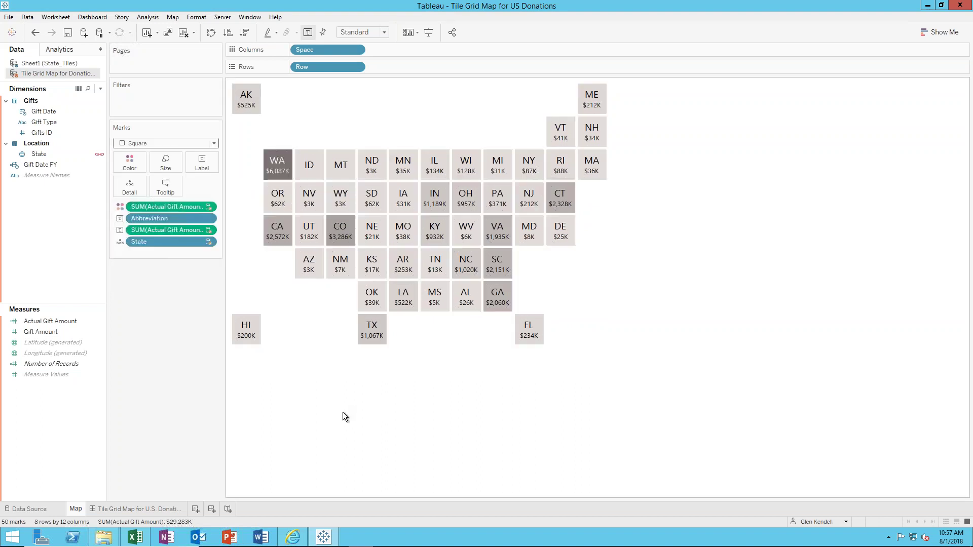
Change the tile mark border colour from black to white
left_click(132, 163)
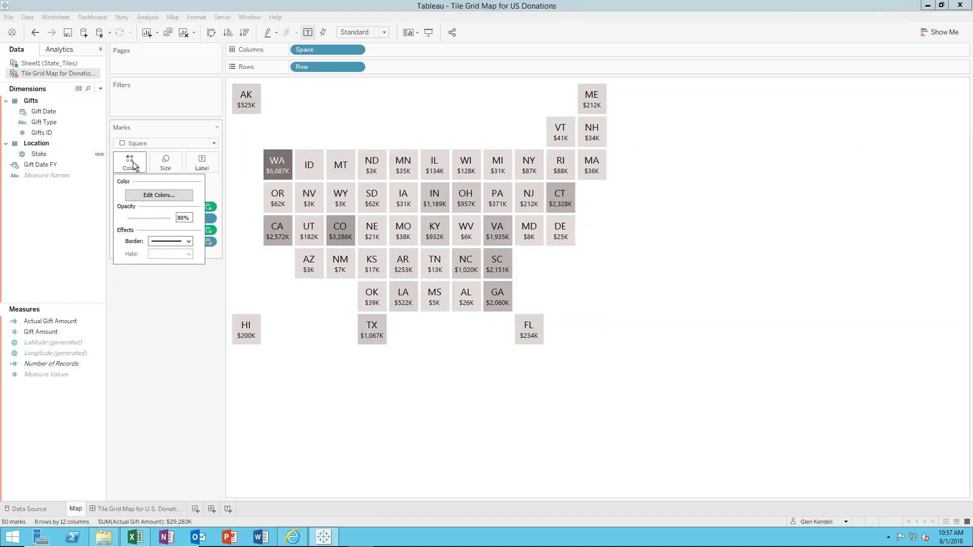
left_click(188, 242)
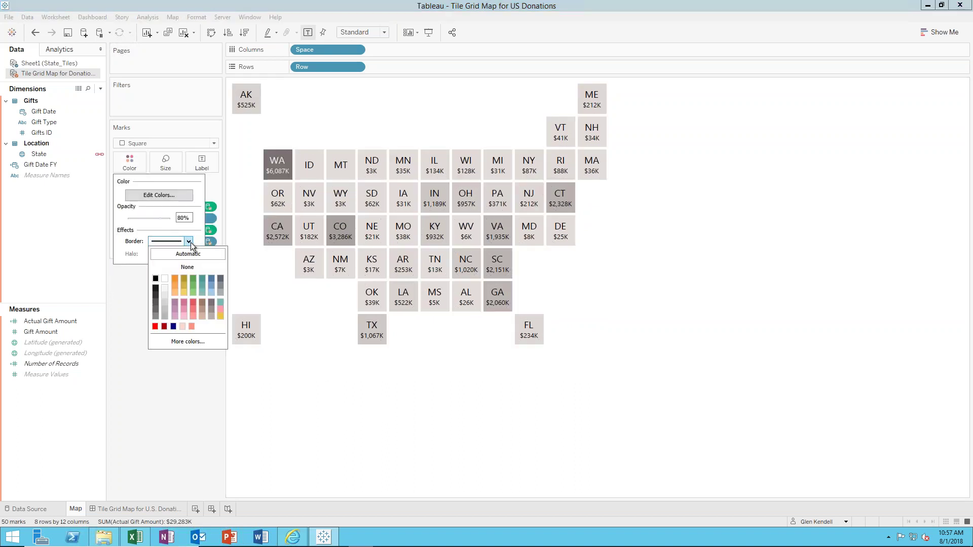
left_click(166, 279)
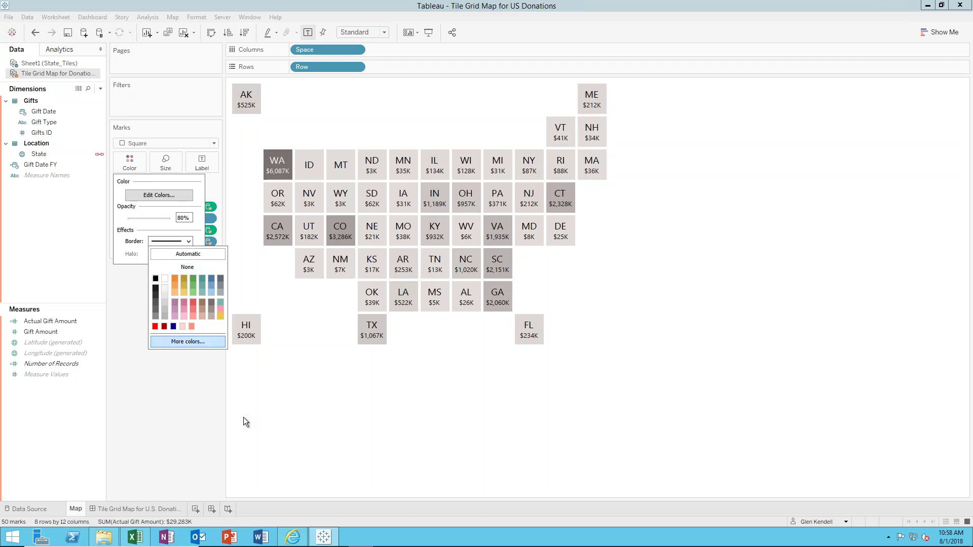
left_click(196, 401)
mouse_move(317, 223)
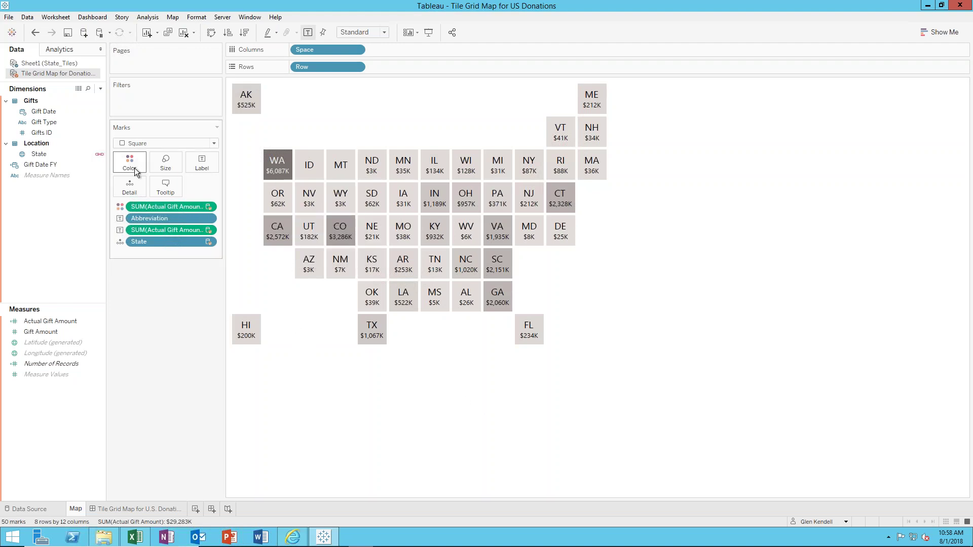
Format the worksheet's cell borders as a thick white line and close the Format pane
right_click(524, 262)
left_click(555, 309)
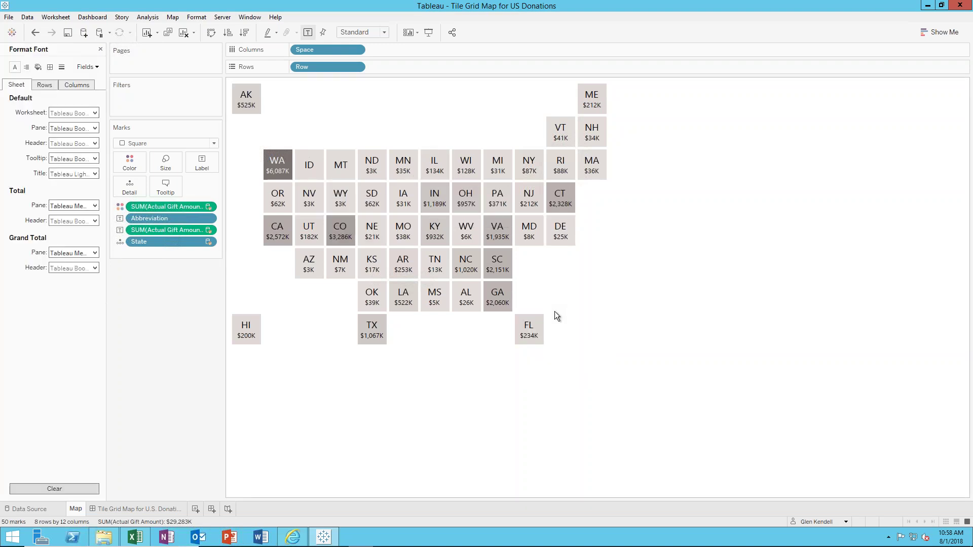
left_click(50, 68)
left_click(95, 114)
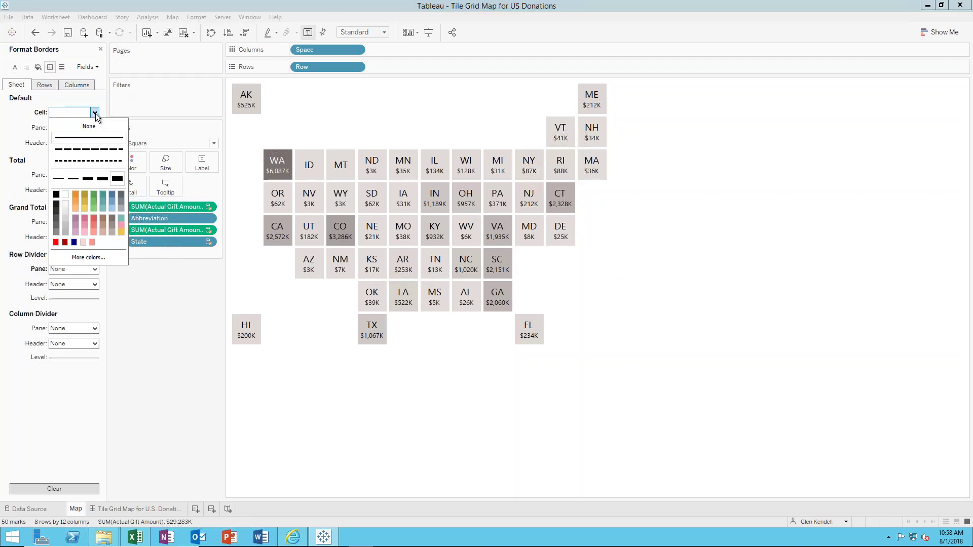
left_click(117, 179)
left_click(56, 194)
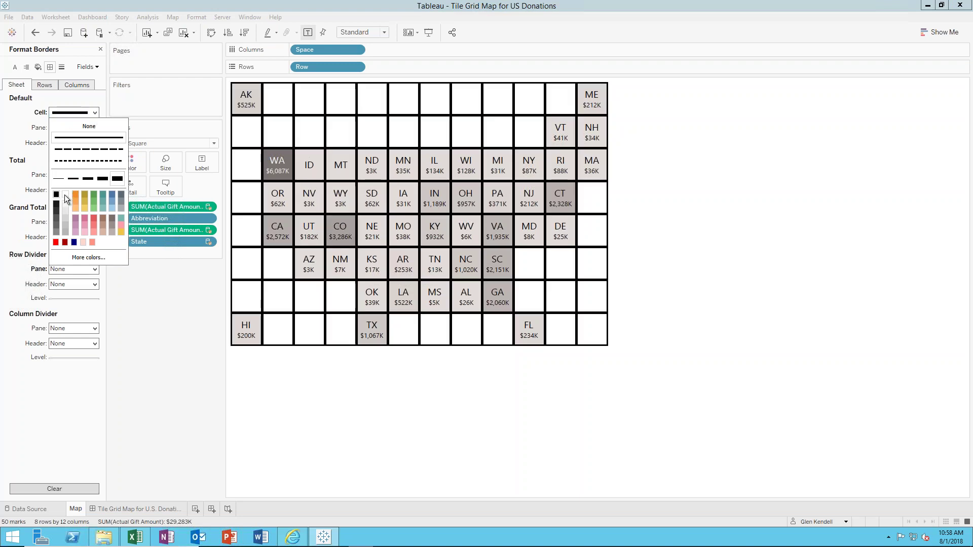
left_click(65, 195)
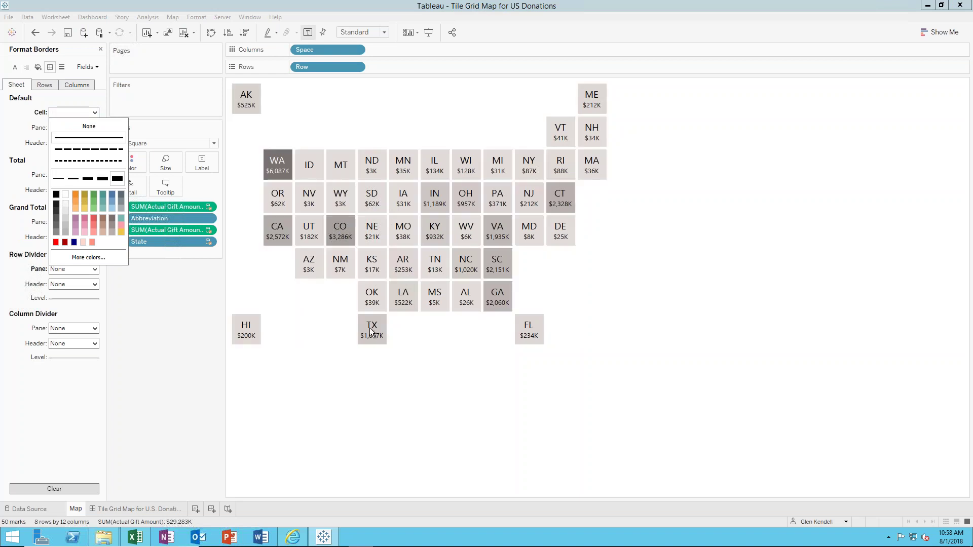
left_click(198, 291)
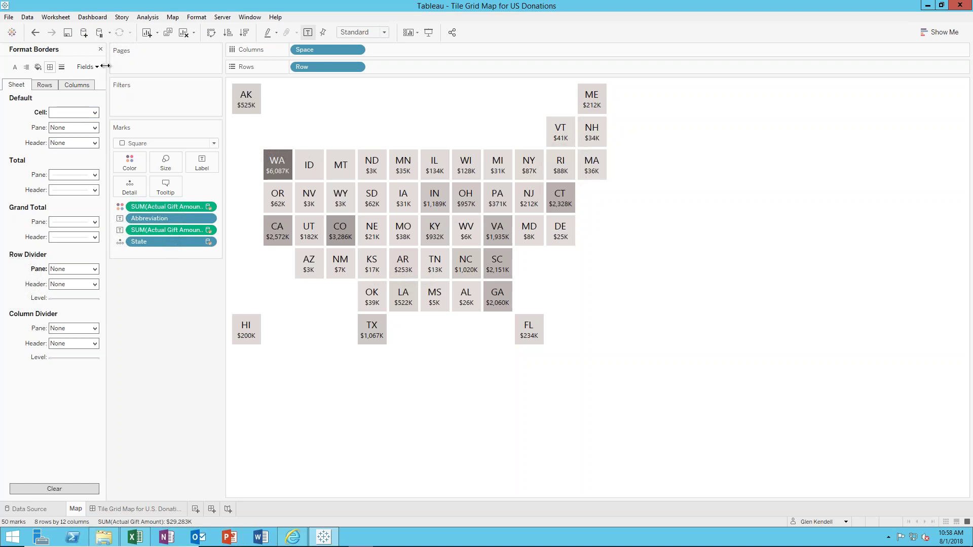
left_click(99, 50)
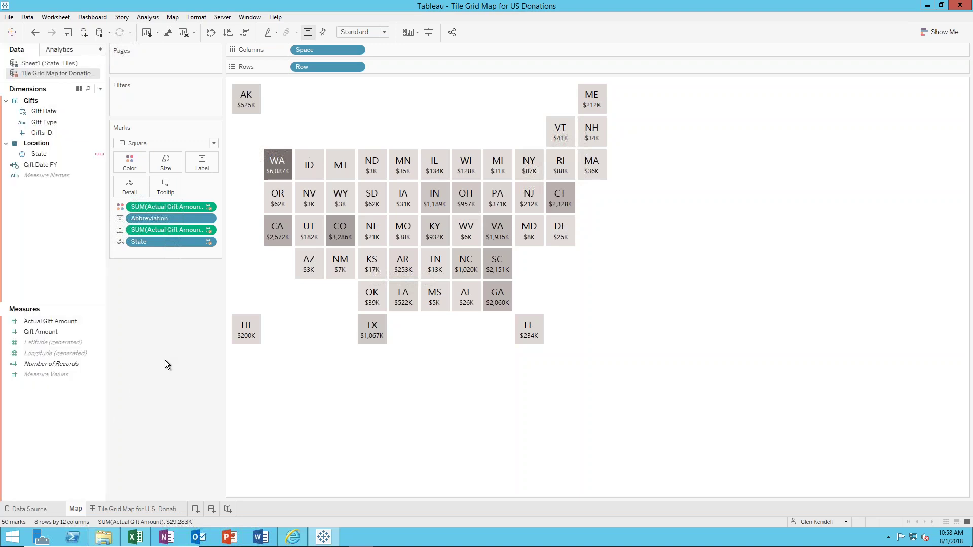
left_click_drag(91, 320, 220, 161)
left_click(201, 162)
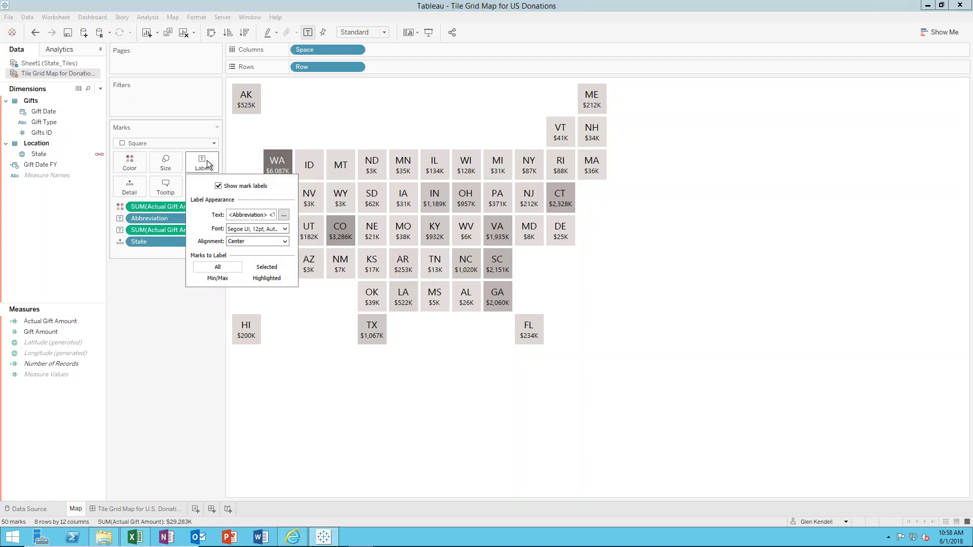
left_click(283, 217)
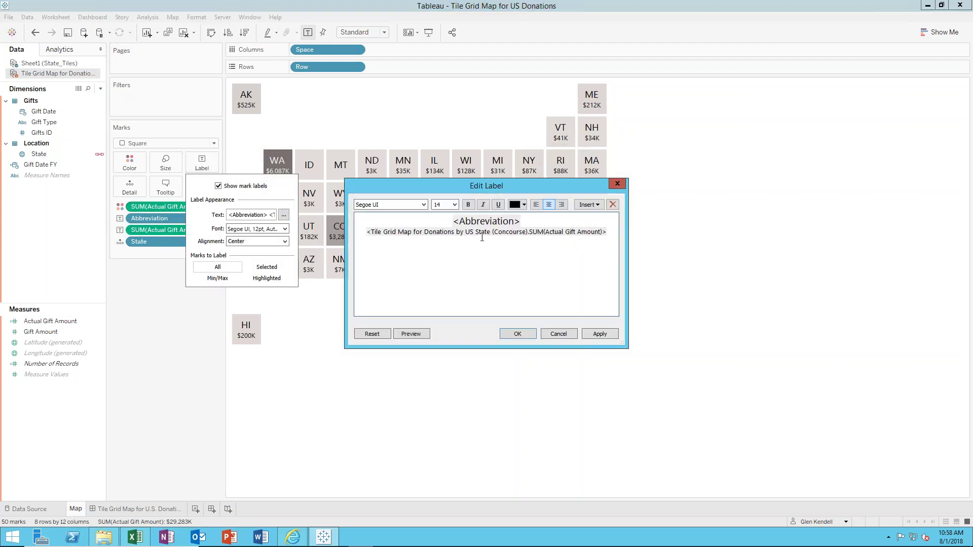
left_click(558, 333)
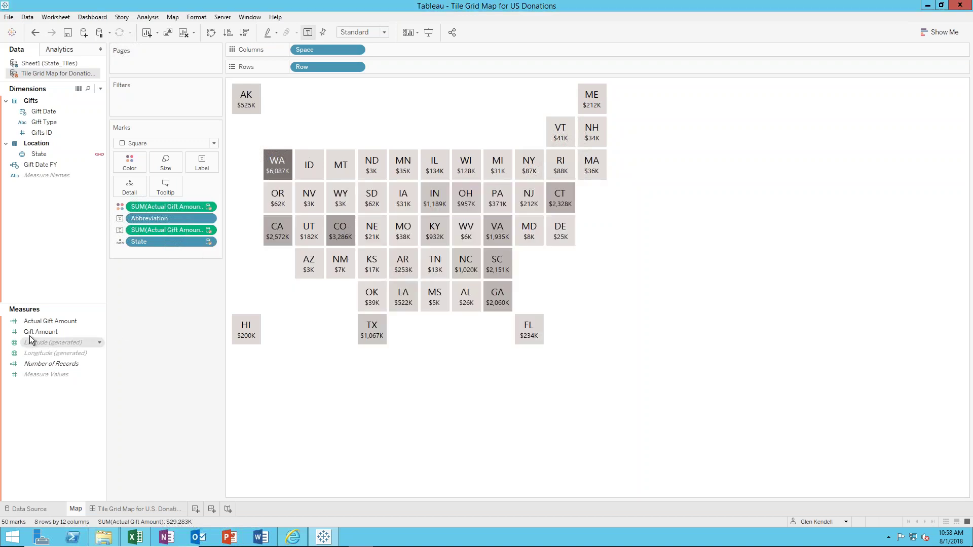
left_click(90, 321)
right_click(96, 321)
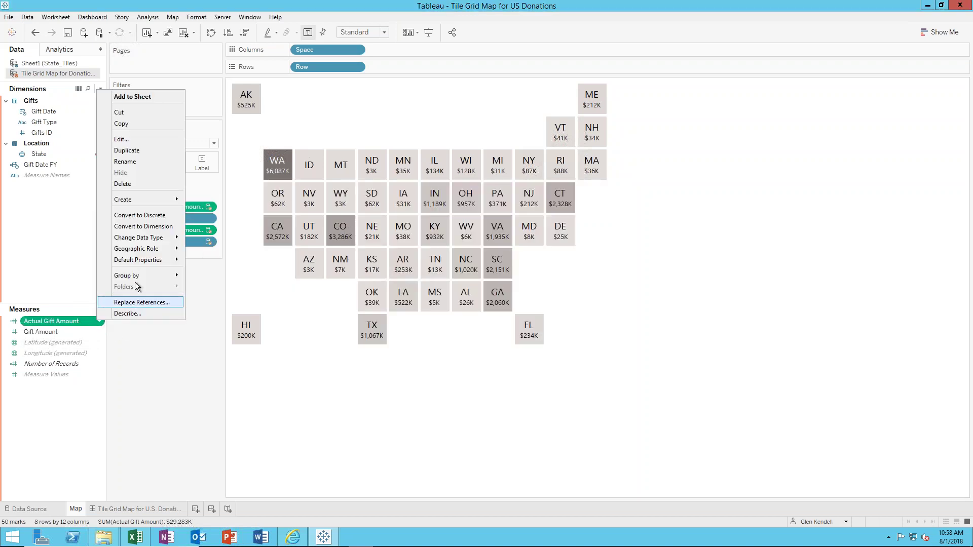
mouse_move(157, 260)
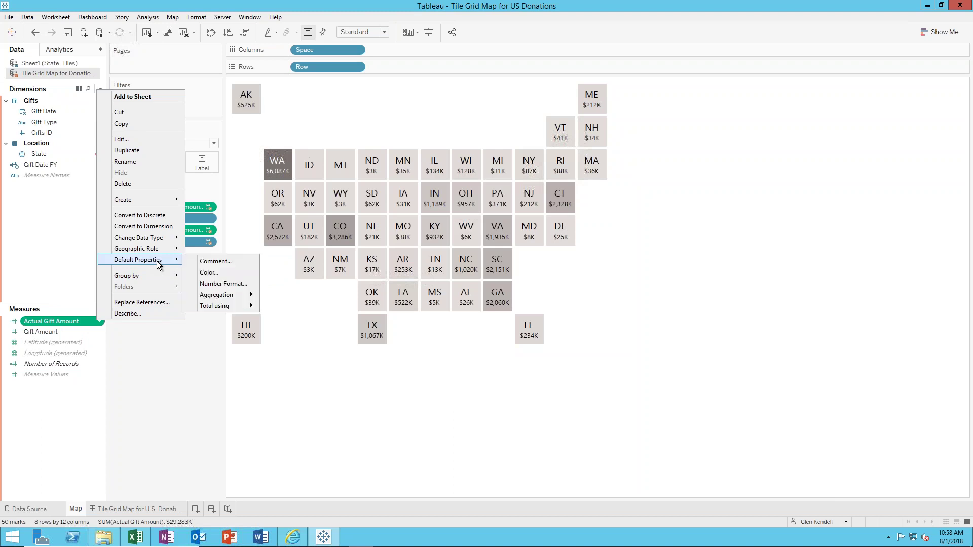
left_click(221, 284)
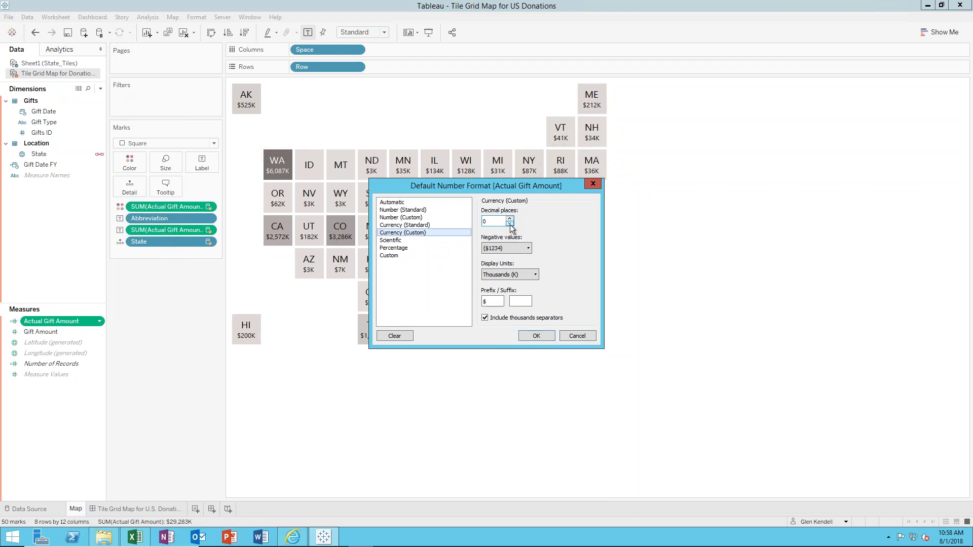
left_click(518, 276)
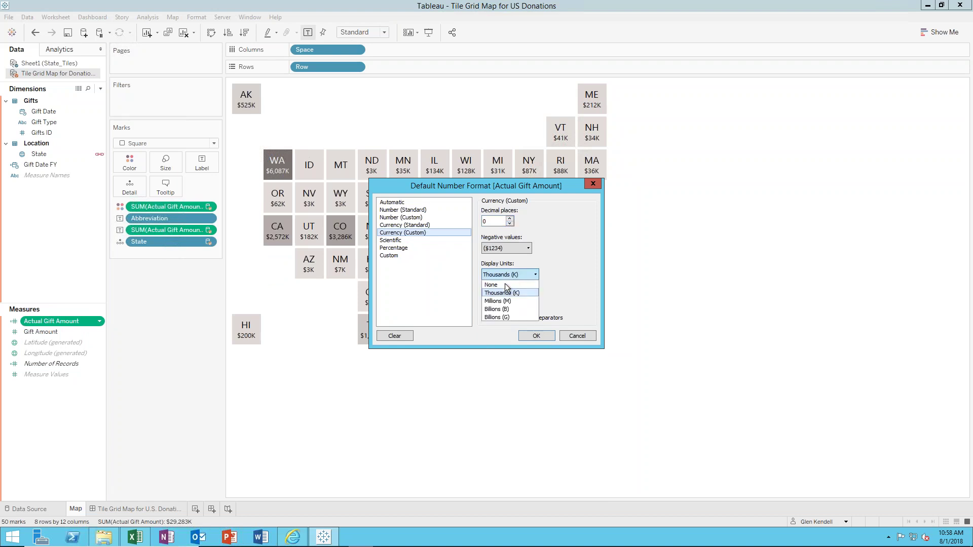
left_click(504, 285)
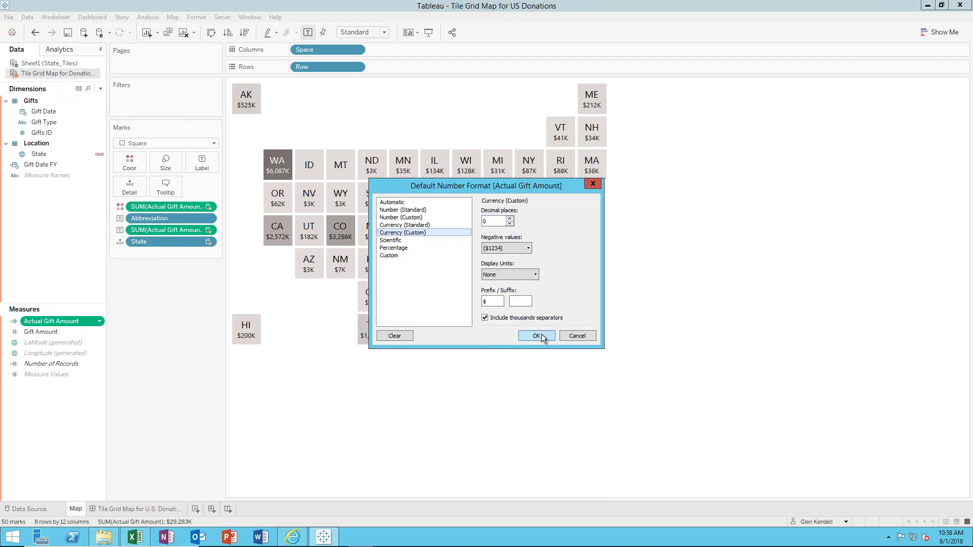
left_click(540, 334)
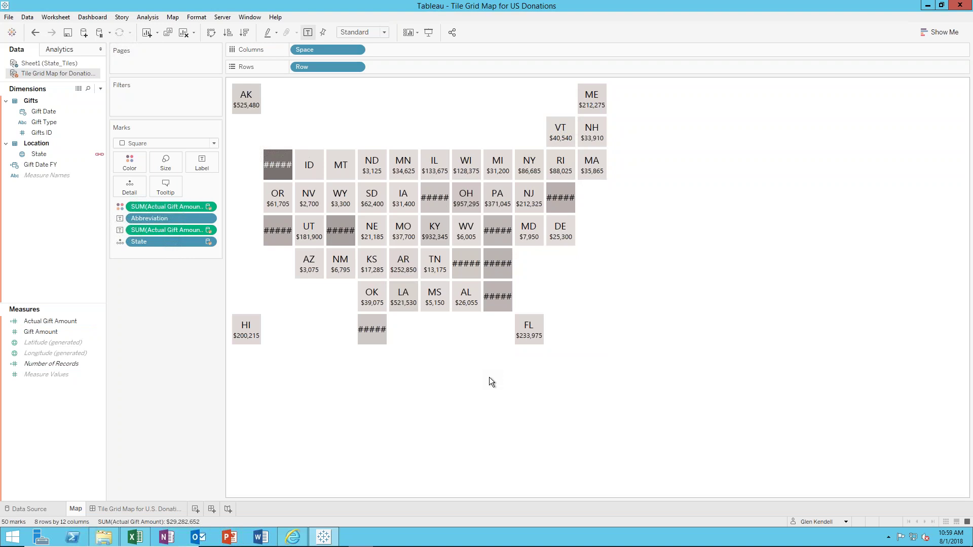
Undo the display unit change so tile labels read in thousands again, e.g. $525K for Alaska
left_click(31, 33)
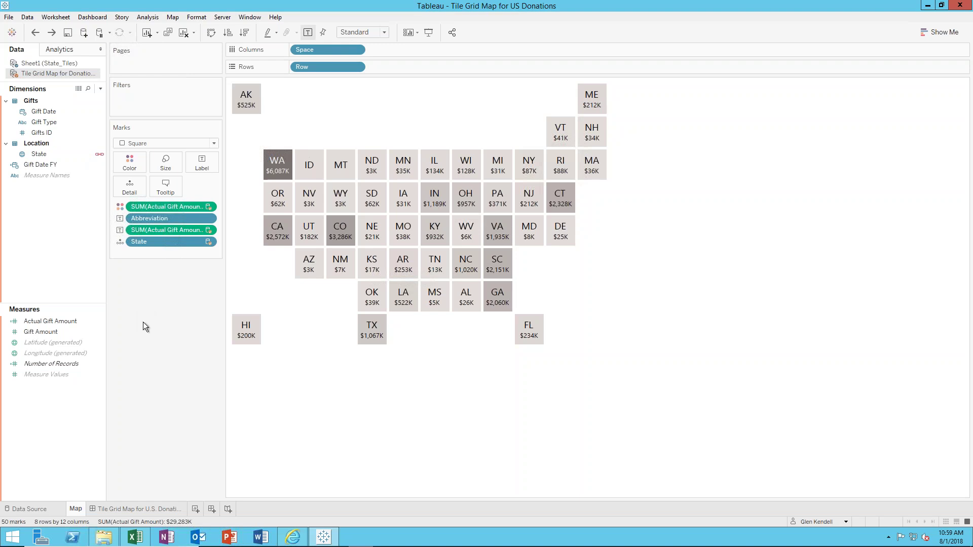
On new Dashboard 2, add a text object reading 'Text Concourse to' plus the donation short code
left_click(212, 510)
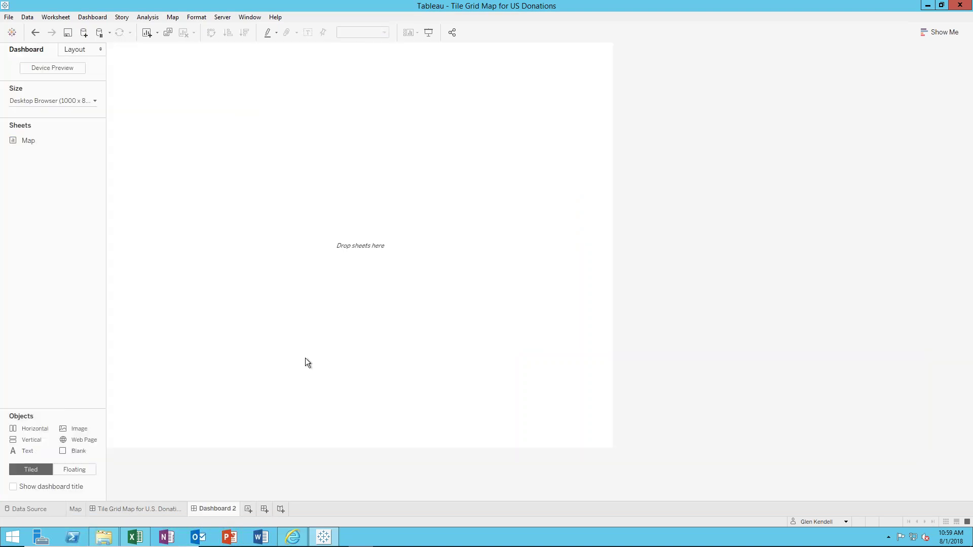
double_click(23, 453)
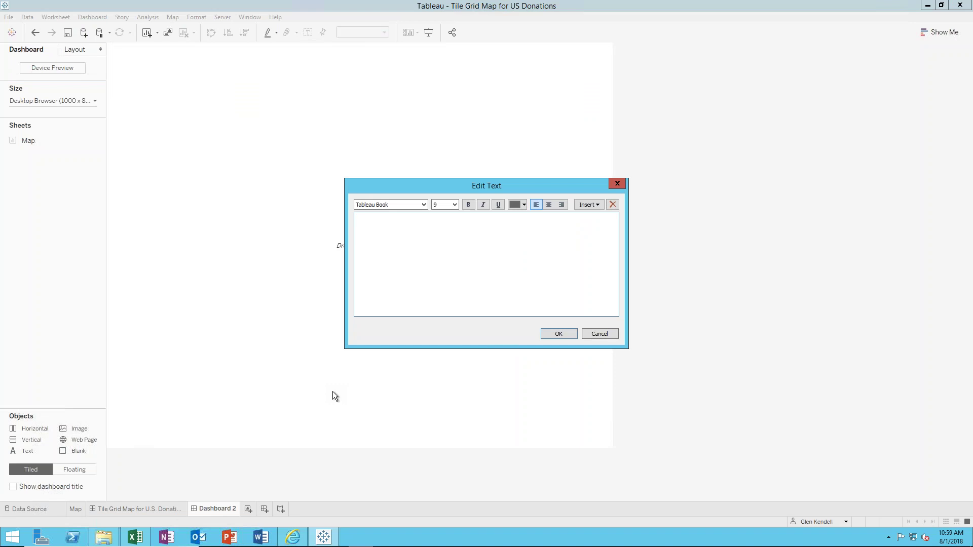
type("Text Concourse to 345345")
Format the whole promo line at 36 pt, centre-aligned, and place it on the dashboard
key("ctrl+a")
left_click(455, 204)
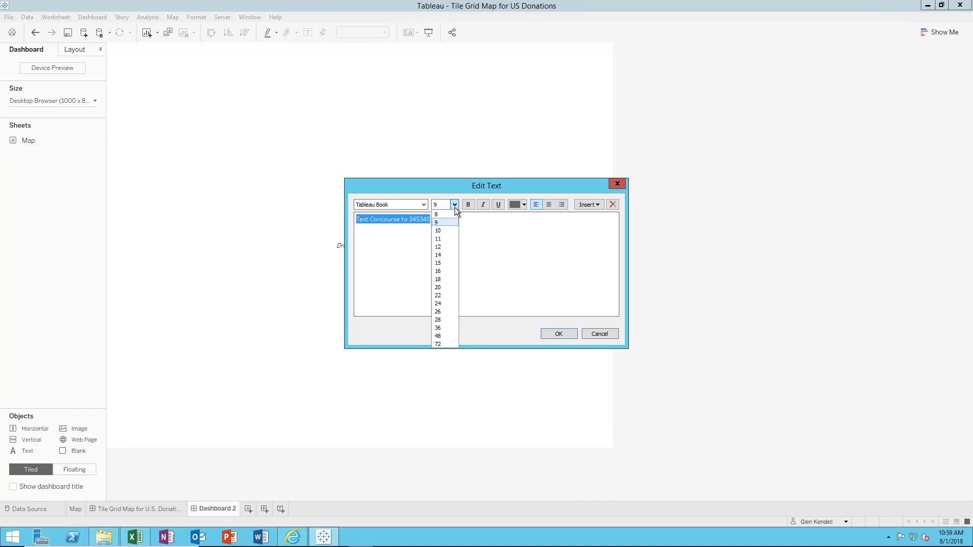
left_click(443, 333)
left_click(549, 204)
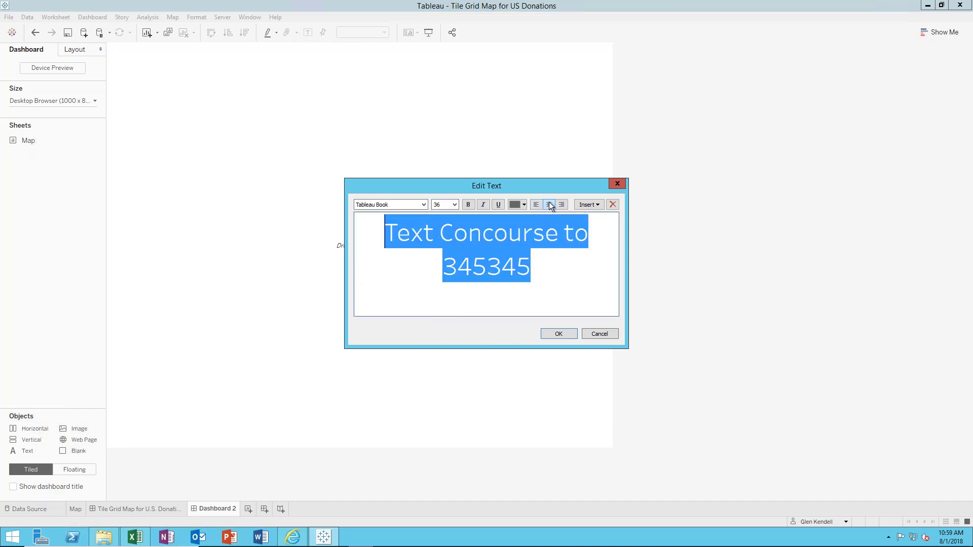
left_click(559, 335)
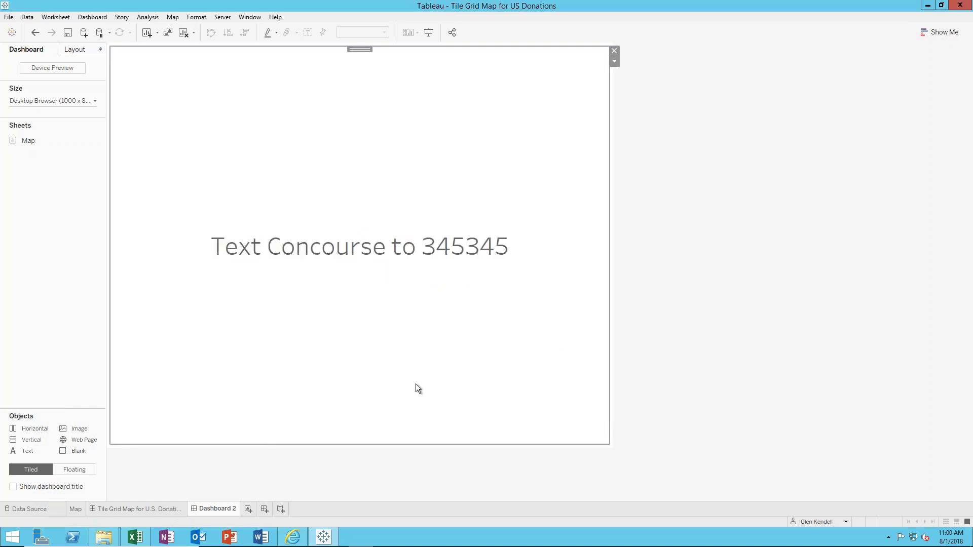